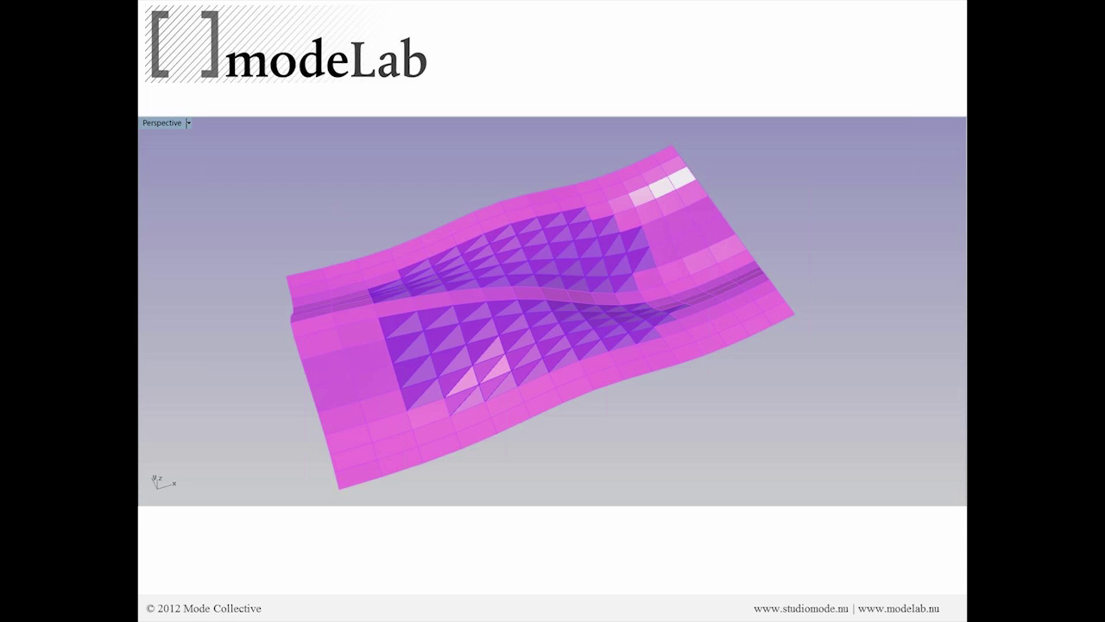
# Save the Grasshopper definition under the new name 1-5_CustomSurfacePanels-OptionA-W
pyautogui.hotkey('alt', 'Tab')
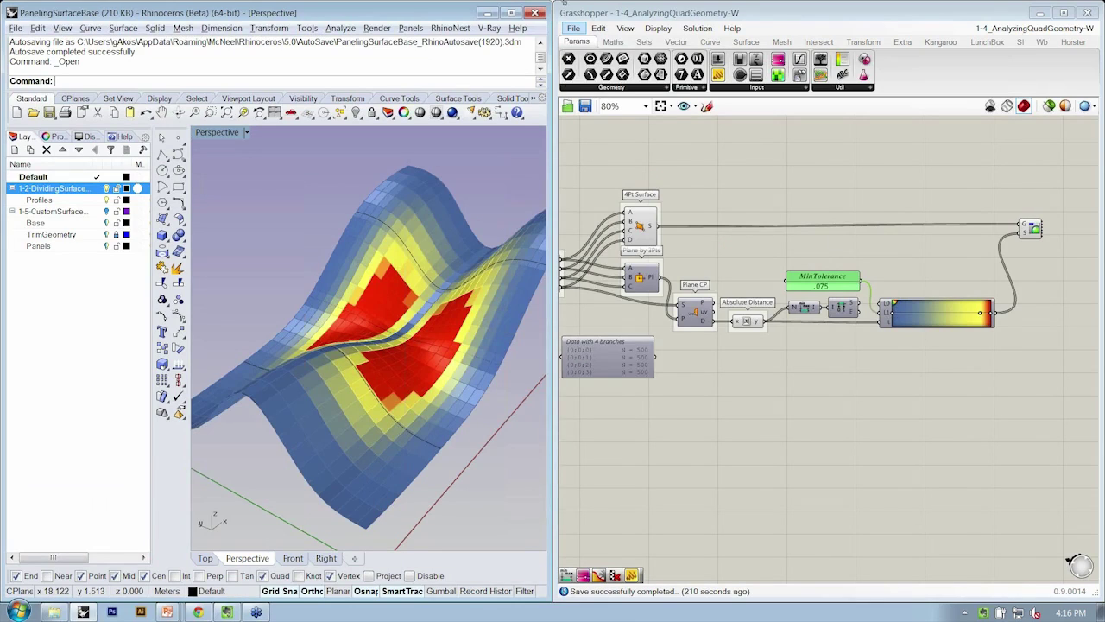
pyautogui.moveTo(760, 207); pyautogui.dragTo(742, 216, button='right')
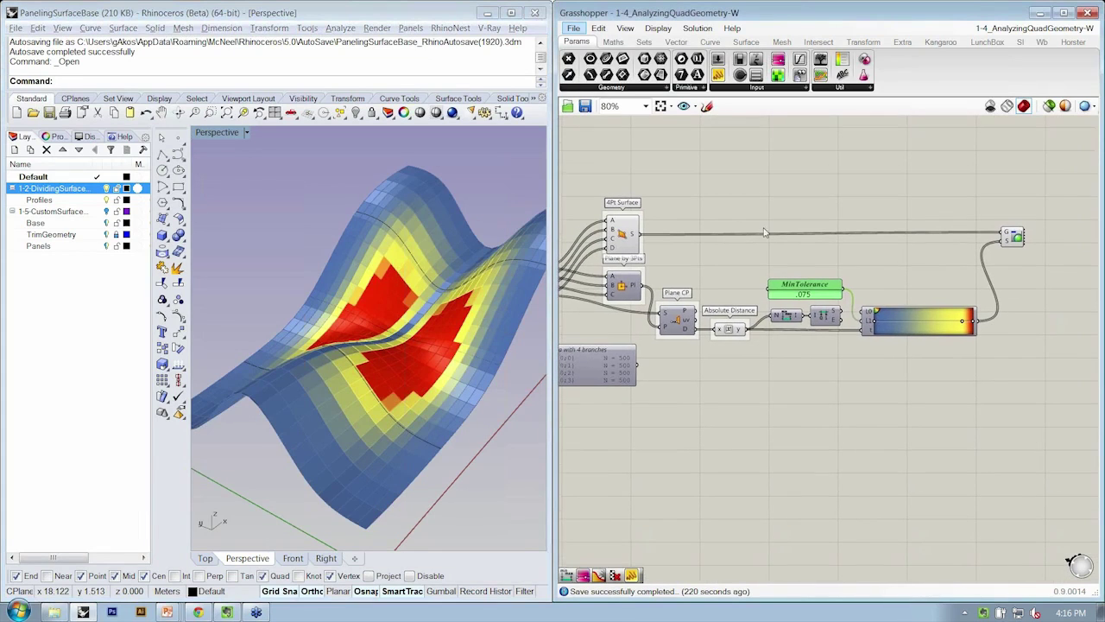
pyautogui.hotkey('ctrl', 'shift', 's')
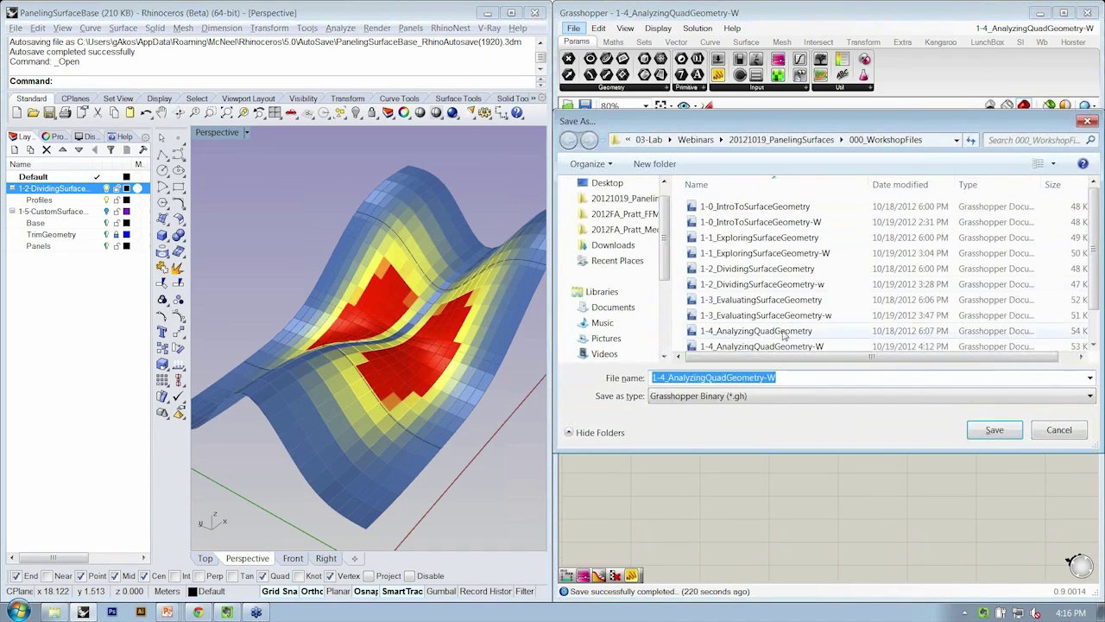
pyautogui.click(778, 300)
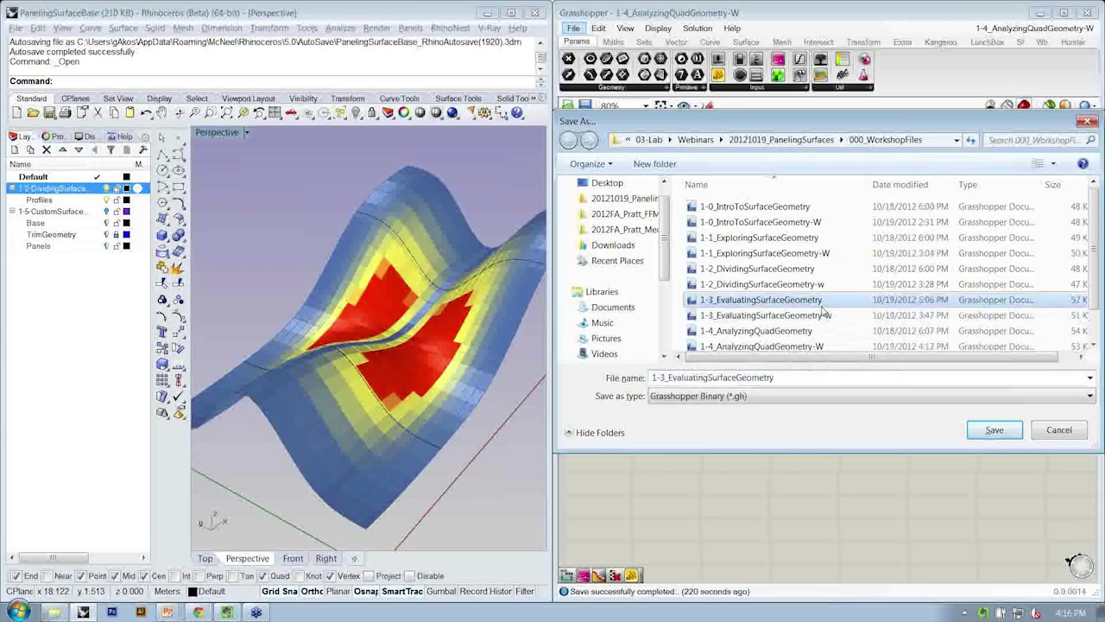
pyautogui.scroll(-1, 820, 311)
pyautogui.click(805, 329)
pyautogui.click(695, 380)
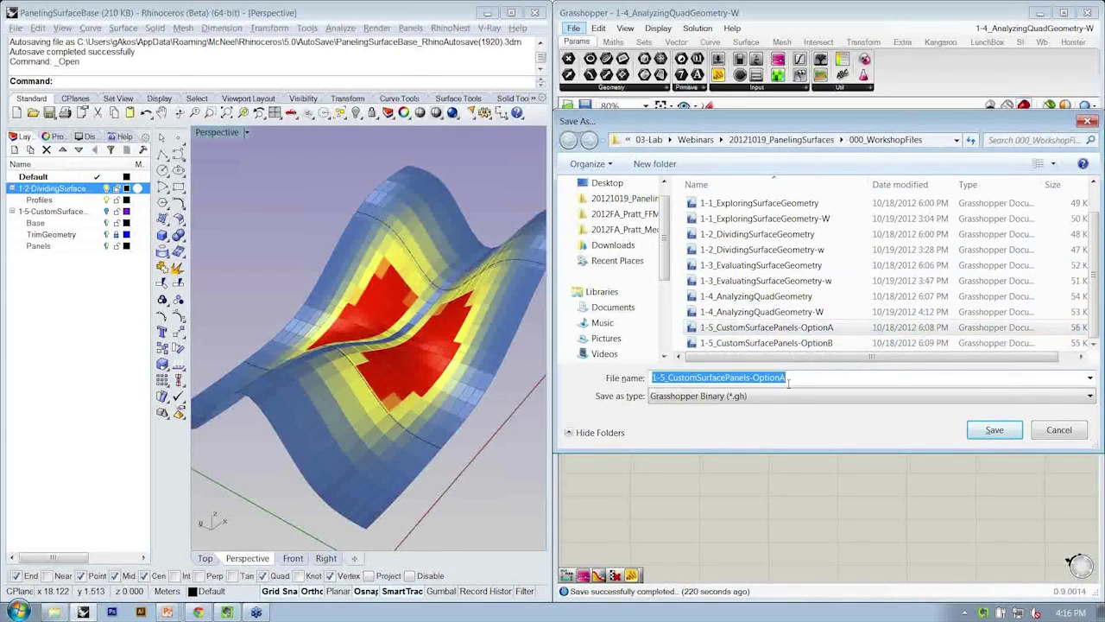
pyautogui.click(800, 377)
pyautogui.write('-')
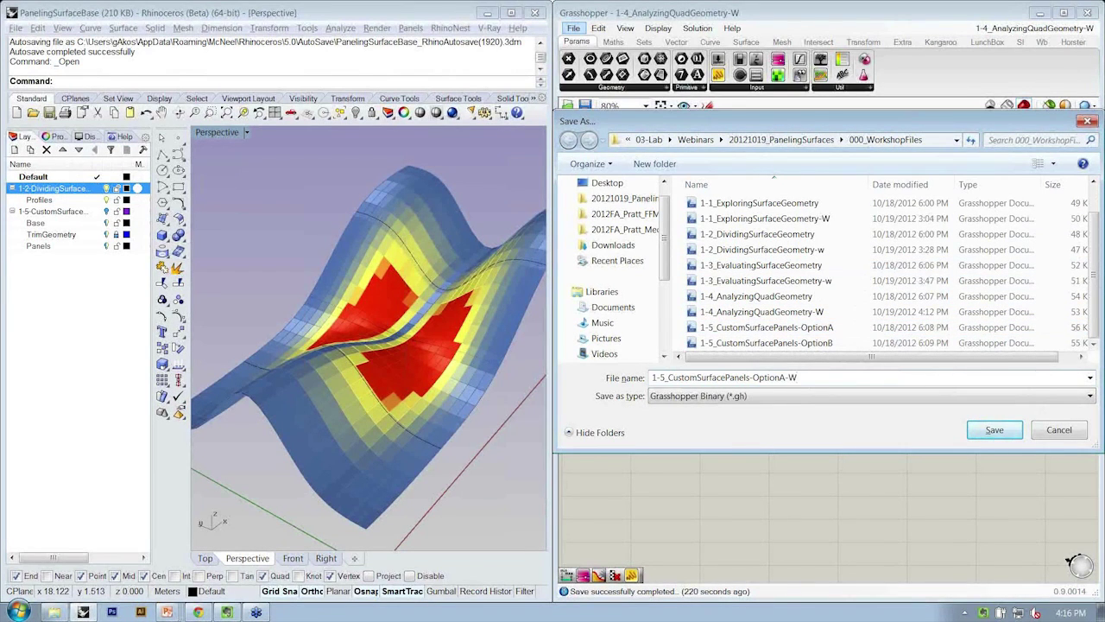
pyautogui.write('W')
pyautogui.press('Return')
# Delete the MinTolerance panel, the bounds components, the gradient and the custom preview, keeping everything up to Absolute Distance
pyautogui.moveTo(766, 243); pyautogui.dragTo(785, 243, button='right')
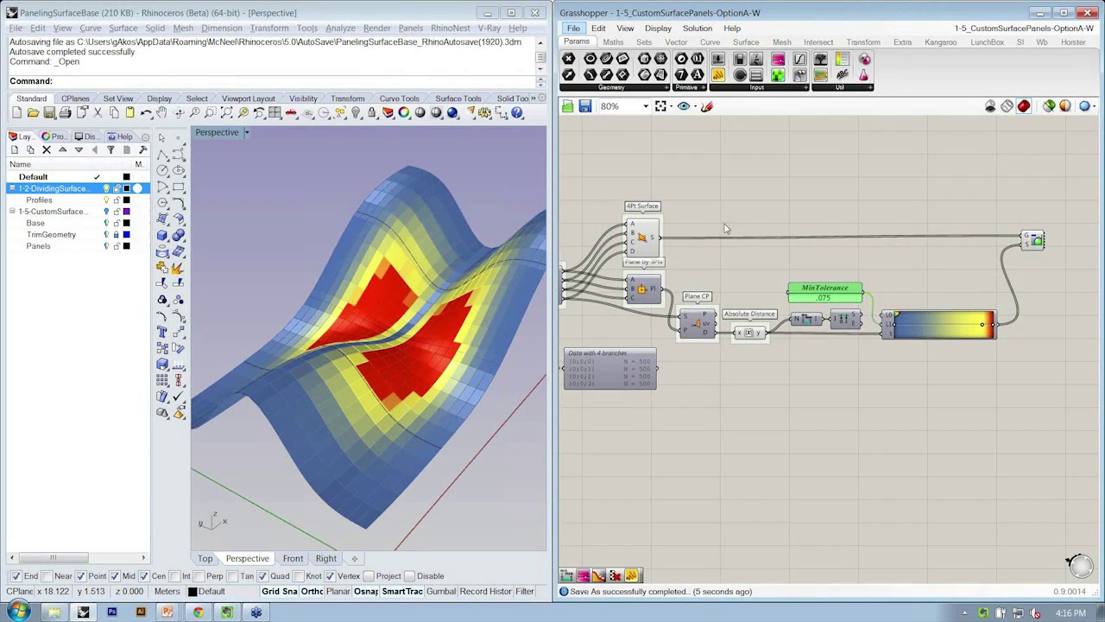
pyautogui.moveTo(731, 228); pyautogui.dragTo(743, 226, button='right')
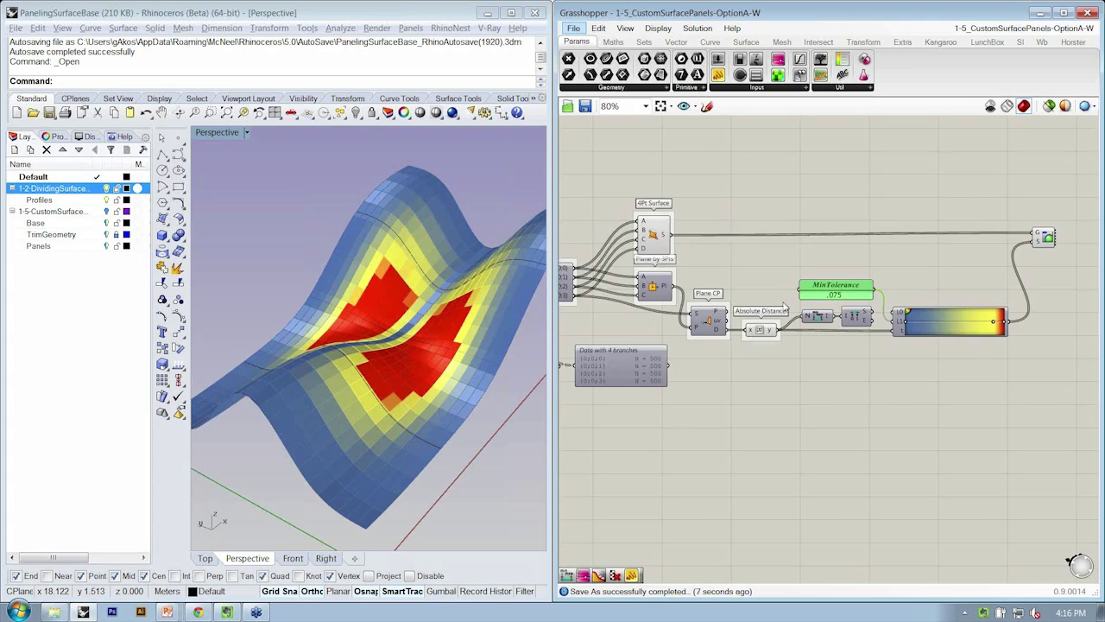
pyautogui.scroll(1, 898, 289)
pyautogui.scroll(-1, 993, 367)
pyautogui.moveTo(1038, 376); pyautogui.dragTo(802, 280)
pyautogui.press('Delete')
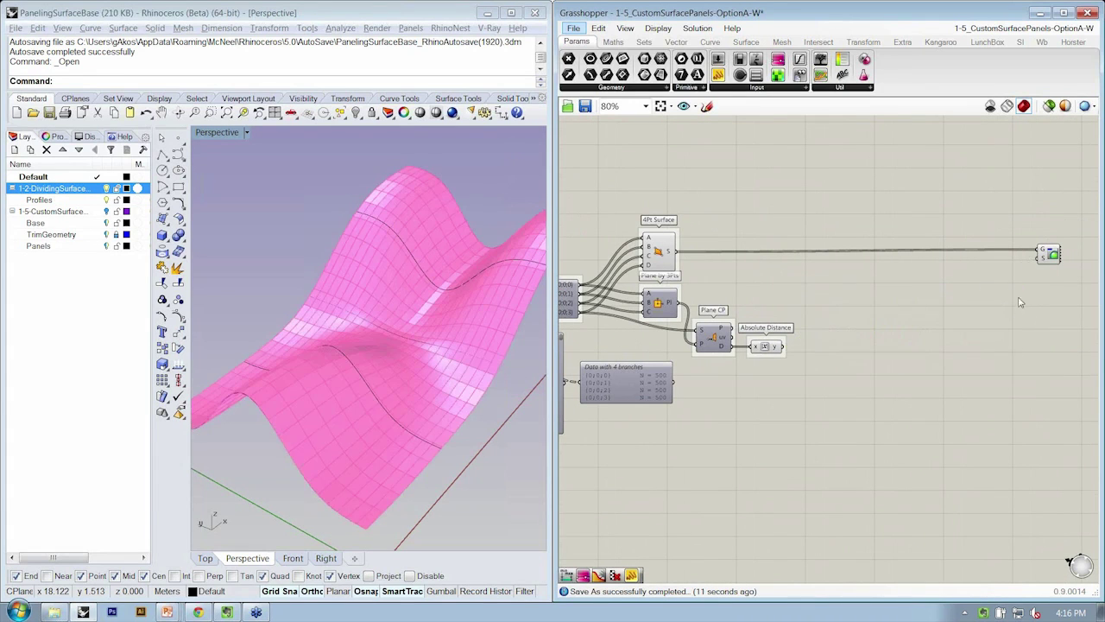
pyautogui.moveTo(1021, 302); pyautogui.dragTo(1058, 225)
pyautogui.press('Delete')
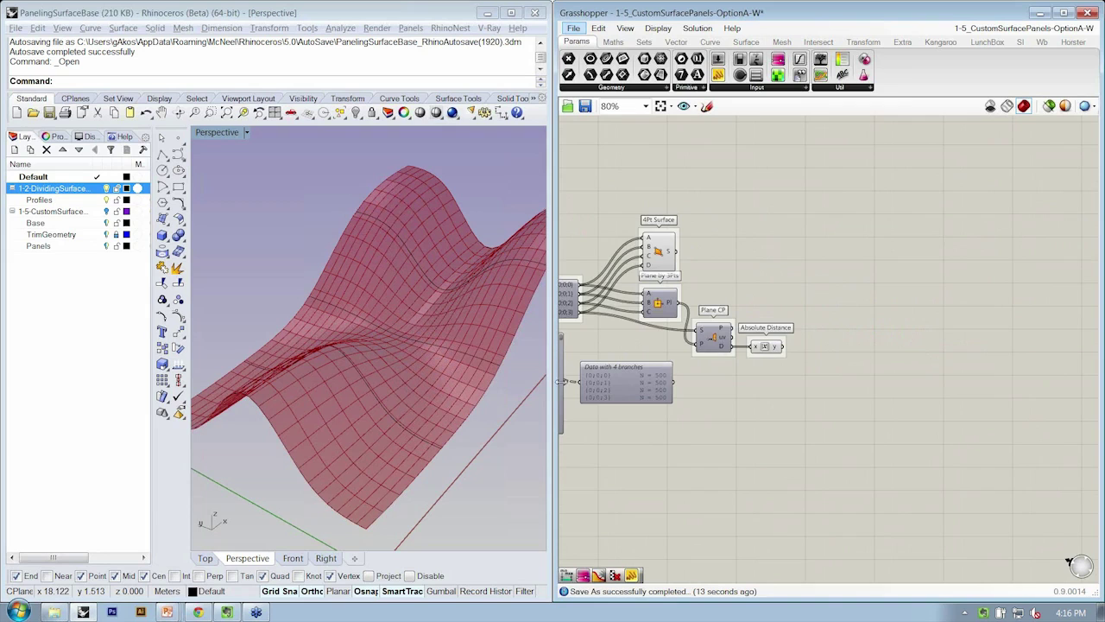
# Move the 4Pt Surface component slightly higher, away from Plane by 3Pts
pyautogui.scroll(3, 706, 291)
pyautogui.moveTo(654, 242); pyautogui.dragTo(654, 229)
pyautogui.click(744, 218)
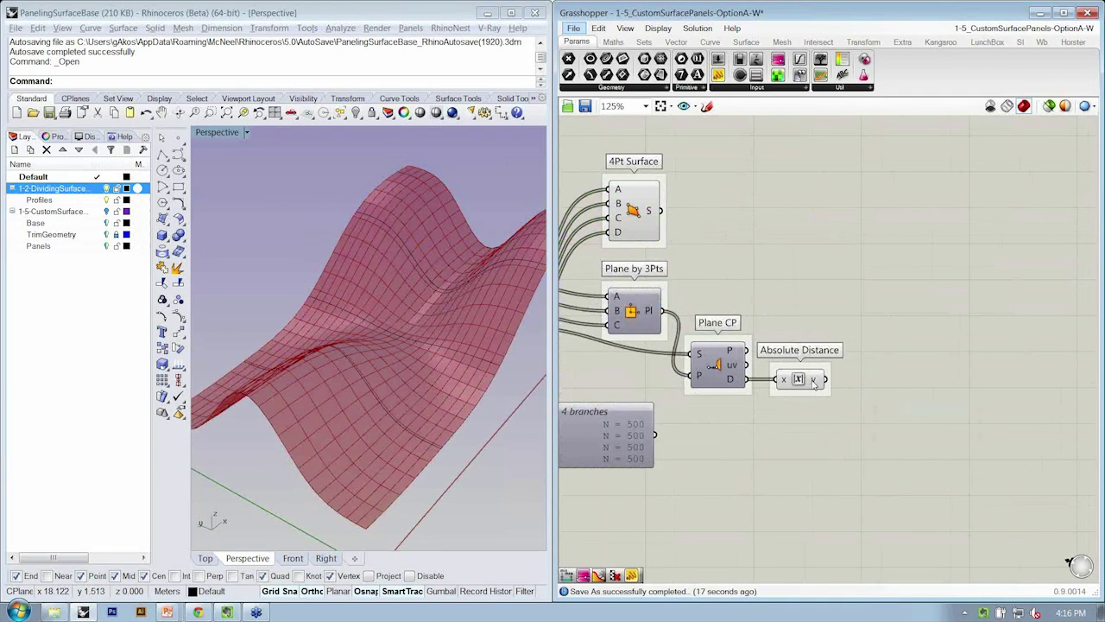
# Add a Smaller Than component after Absolute Distance and connect the absolute value output to its A input
pyautogui.moveTo(814, 386)
pyautogui.moveTo(390, 370)
pyautogui.mouseDown(button='right')
pyautogui.moveTo(380, 432)
pyautogui.moveTo(386, 350)
pyautogui.mouseUp(button='right')
pyautogui.moveTo(345, 436); pyautogui.dragTo(484, 368, button='right')
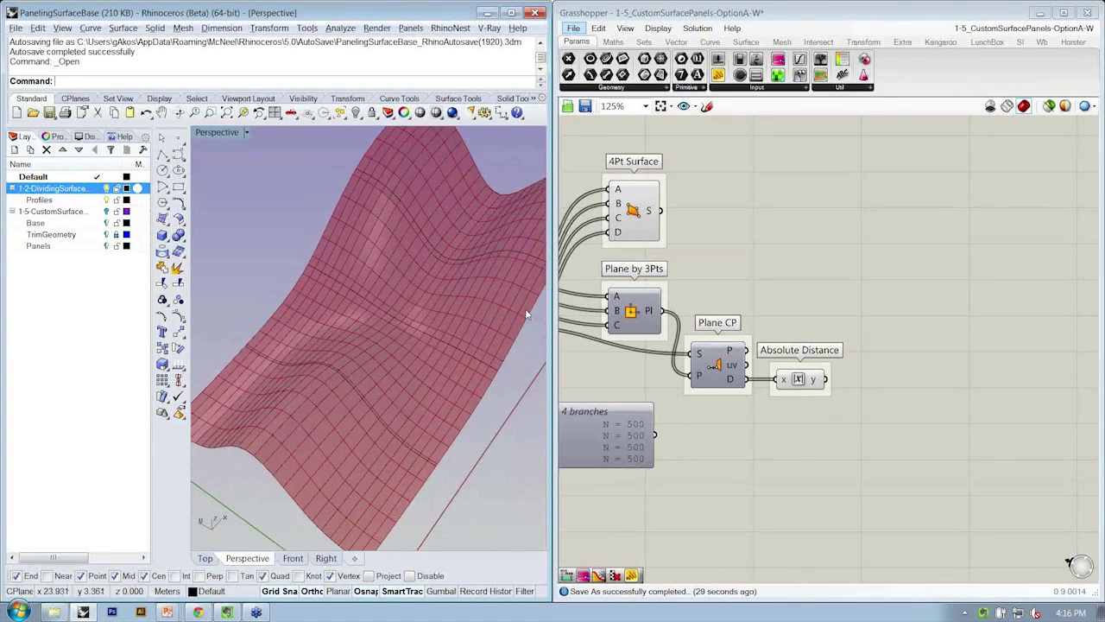
pyautogui.moveTo(820, 274); pyautogui.dragTo(784, 249, button='right')
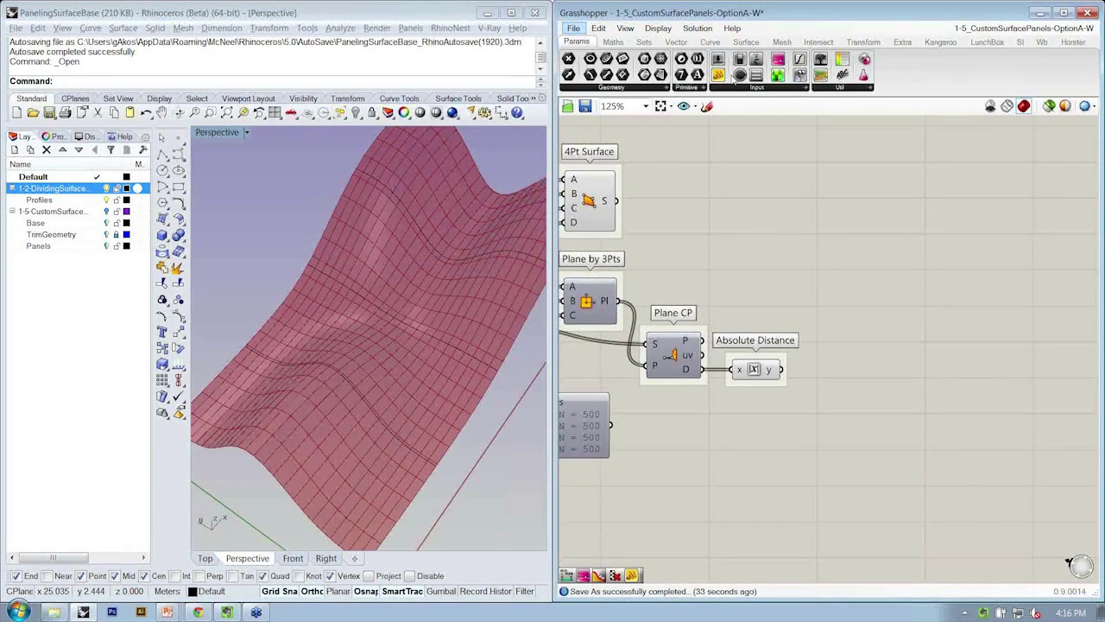
pyautogui.click(628, 43)
pyautogui.click(646, 90)
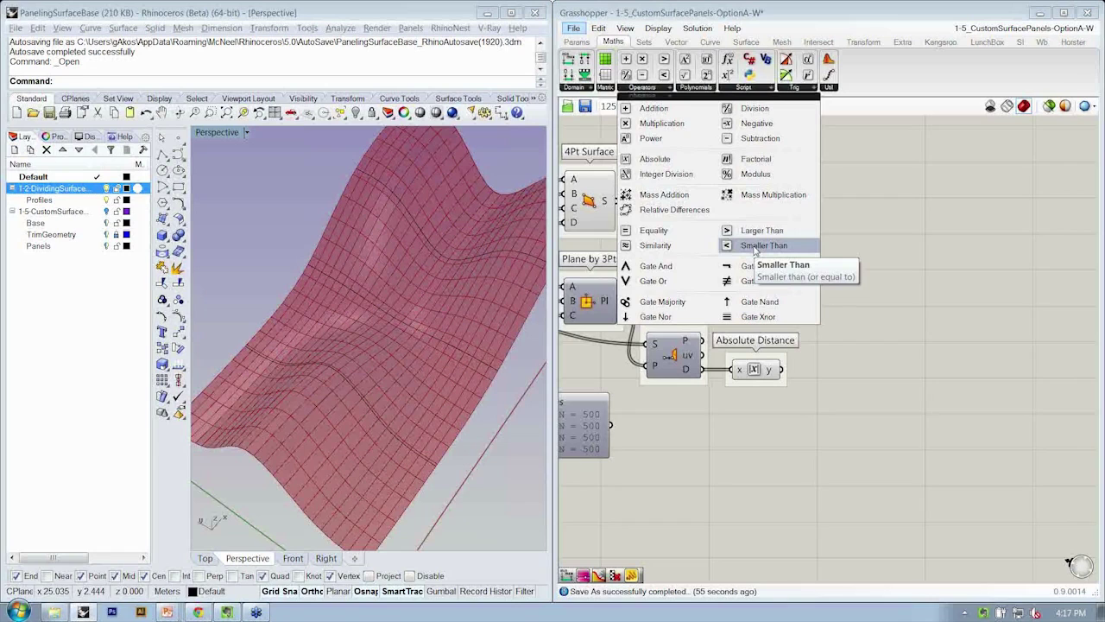
pyautogui.moveTo(760, 251); pyautogui.dragTo(881, 376)
pyautogui.click(892, 322)
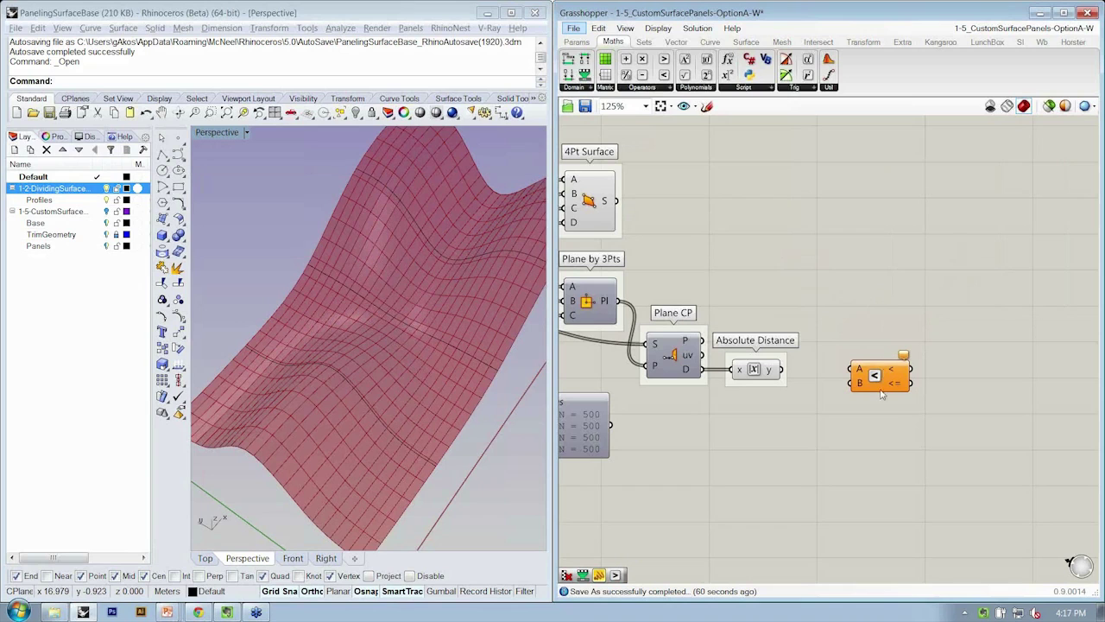
pyautogui.moveTo(780, 370); pyautogui.dragTo(855, 370)
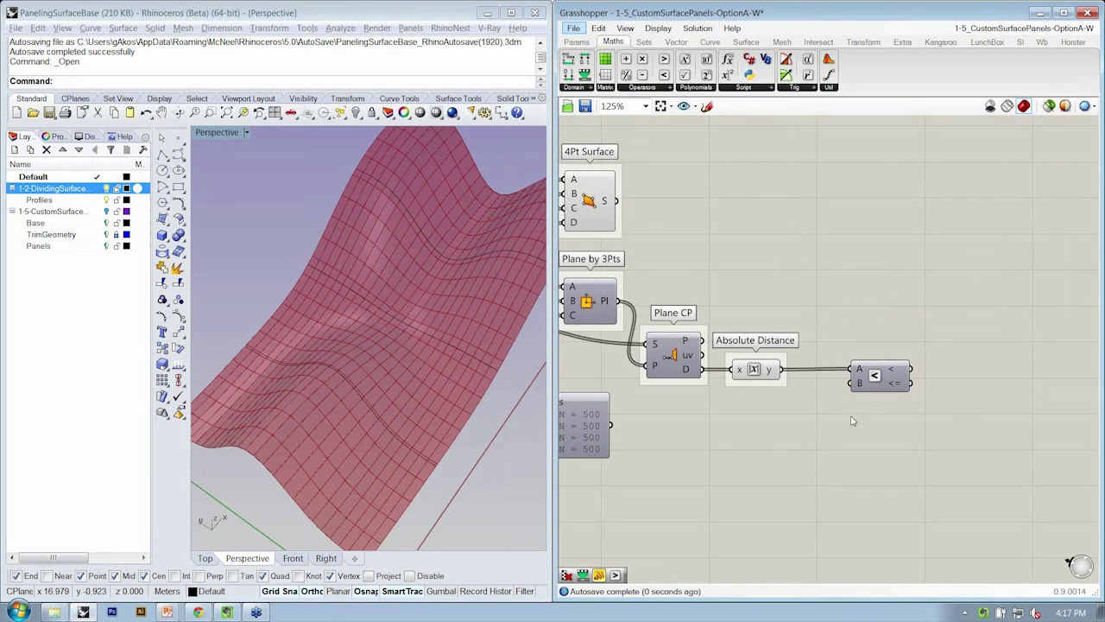
# Add a 0.250 number slider wired to the B input of Smaller Than, and place it below Absolute Distance
pyautogui.click(577, 43)
pyautogui.moveTo(718, 59); pyautogui.dragTo(841, 385)
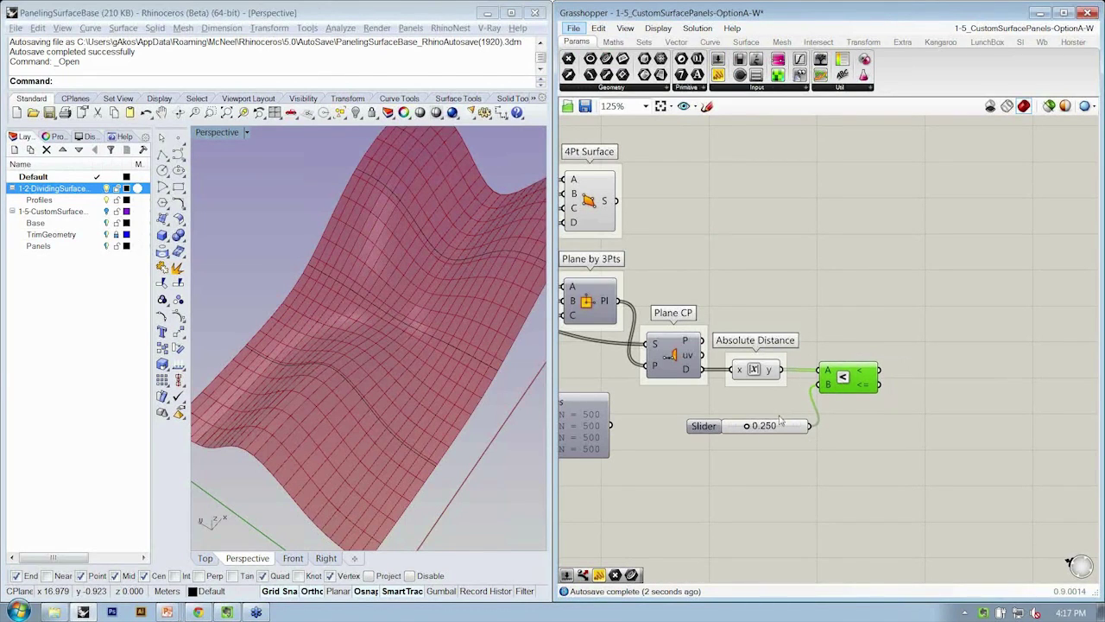
pyautogui.moveTo(812, 430); pyautogui.dragTo(778, 411)
pyautogui.moveTo(873, 373)
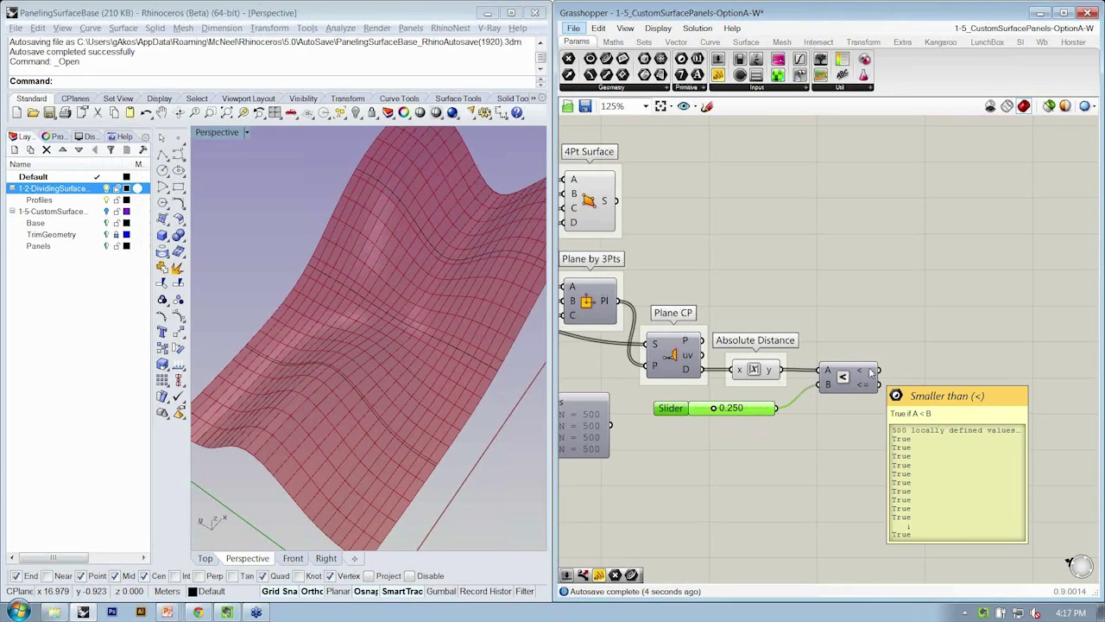
pyautogui.moveTo(869, 392)
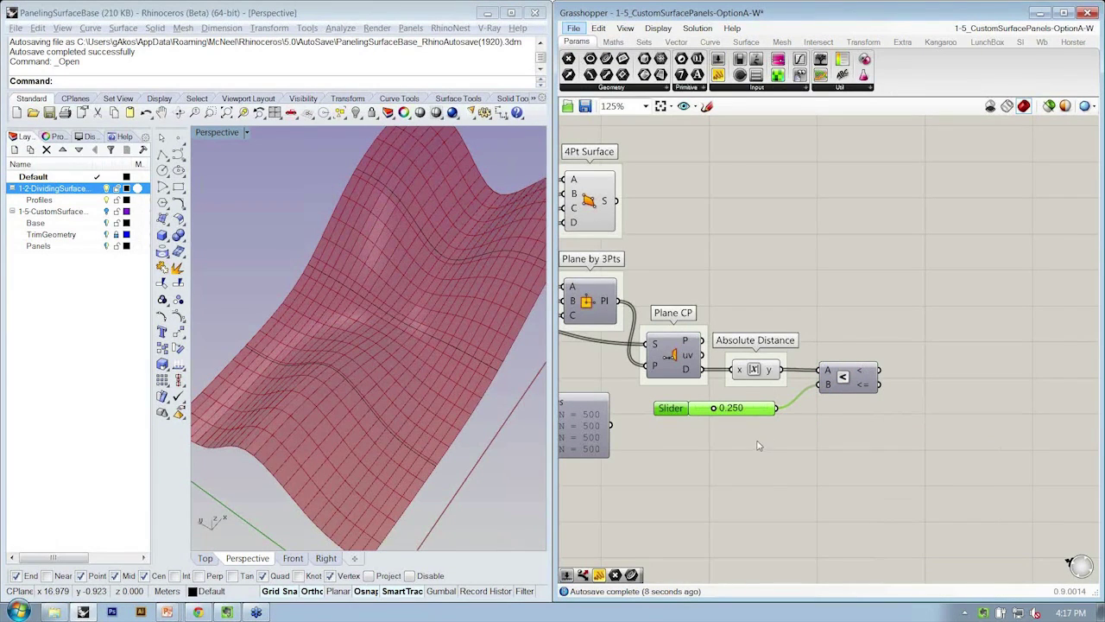
pyautogui.click(821, 316)
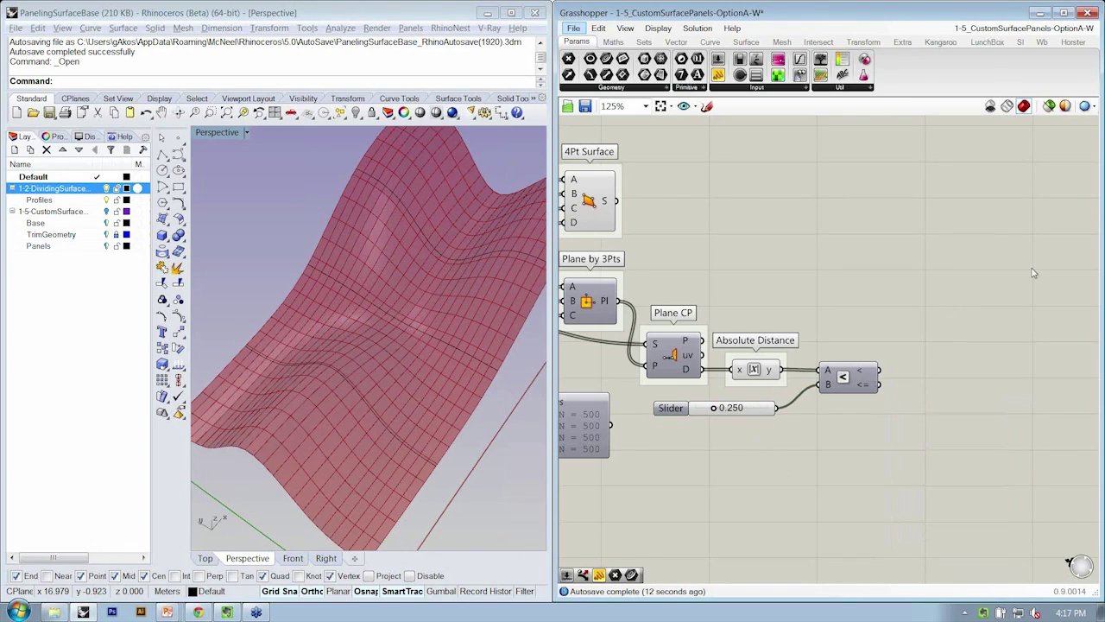
# Add a Dispatch component, feeding the 4Pt Surface output into its list and the Smaller Than result into its pattern
pyautogui.moveTo(619, 200); pyautogui.dragTo(637, 209, button='right')
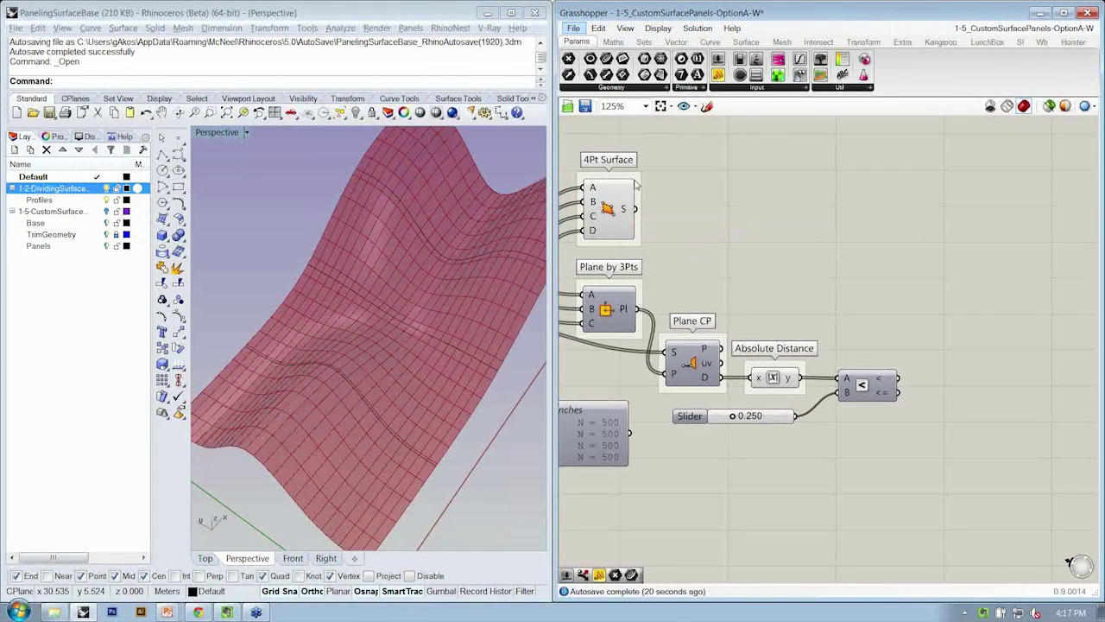
pyautogui.click(644, 43)
pyautogui.click(855, 89)
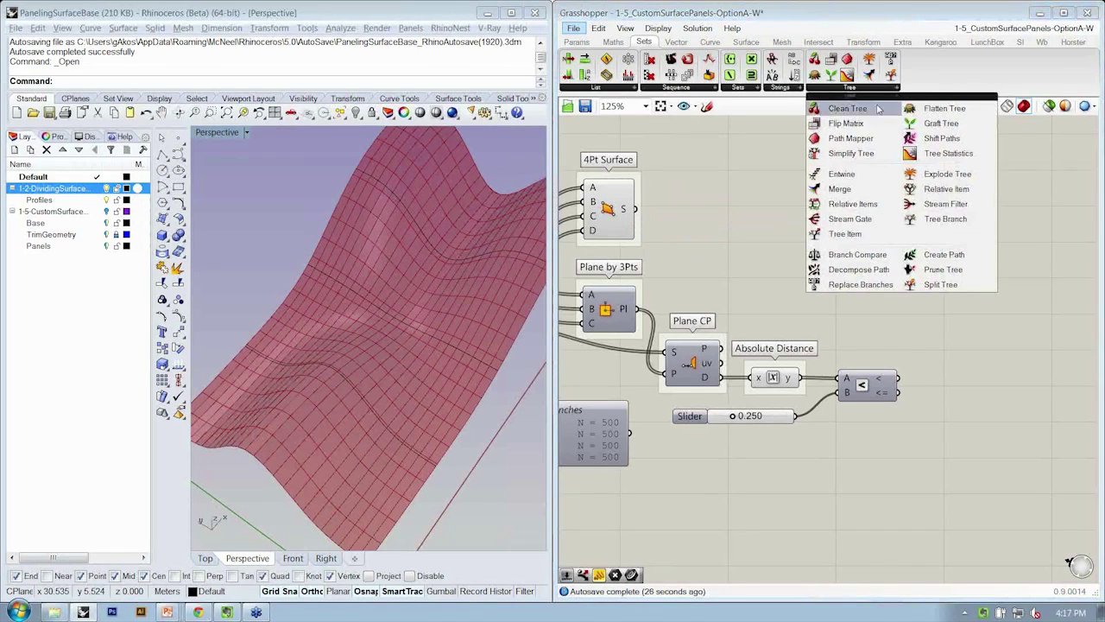
pyautogui.click(620, 89)
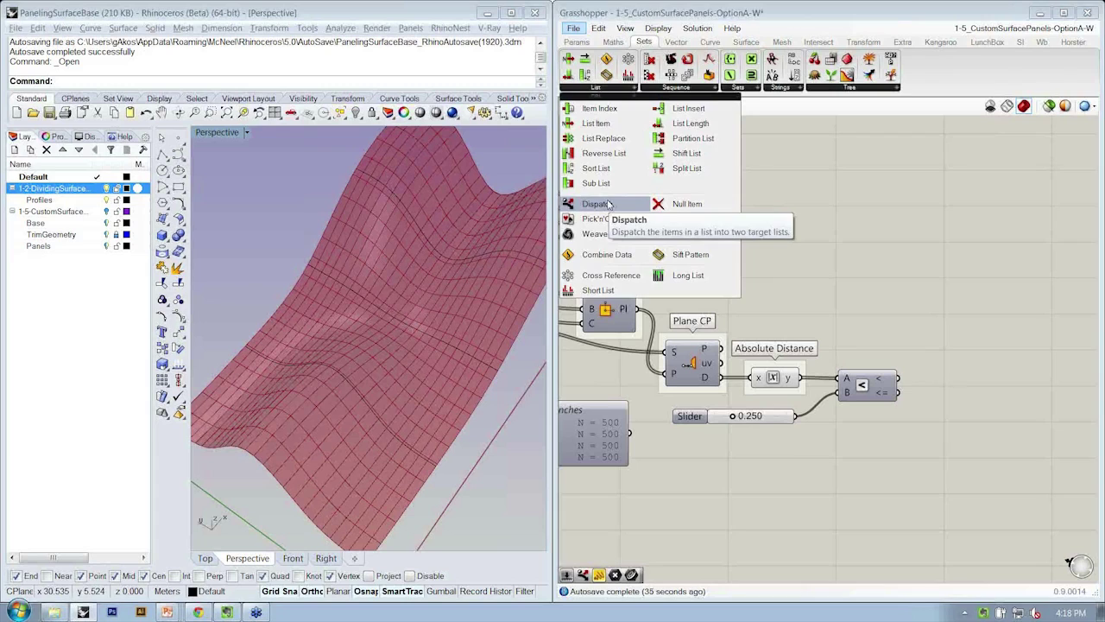
pyautogui.moveTo(609, 204); pyautogui.dragTo(943, 259)
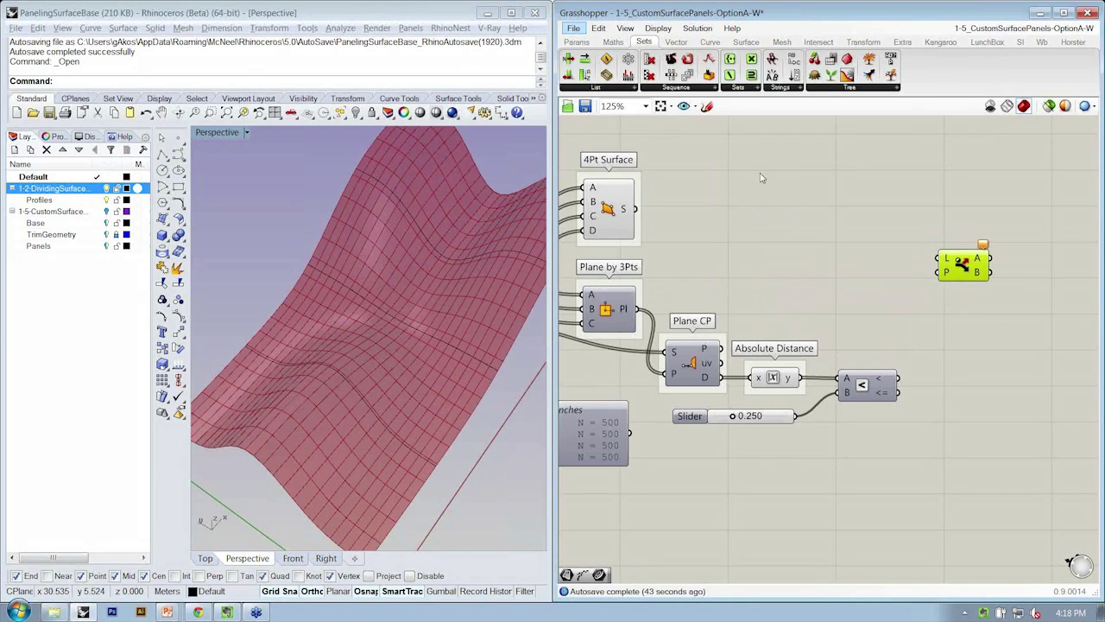
pyautogui.moveTo(636, 209); pyautogui.dragTo(903, 377)
pyautogui.click(879, 322)
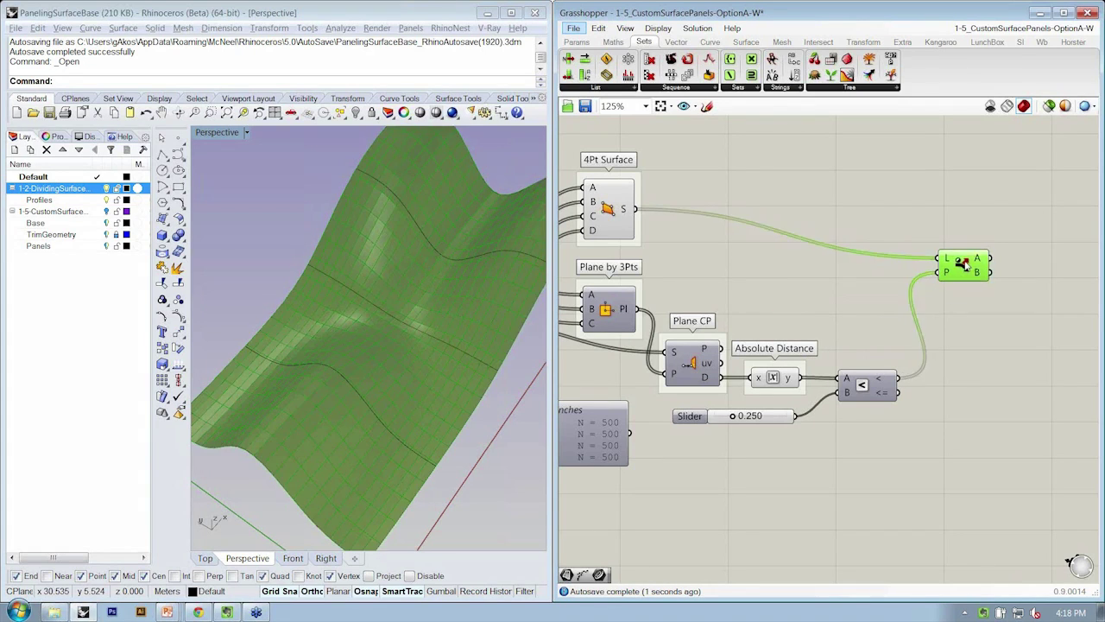
pyautogui.moveTo(962, 265); pyautogui.dragTo(926, 270)
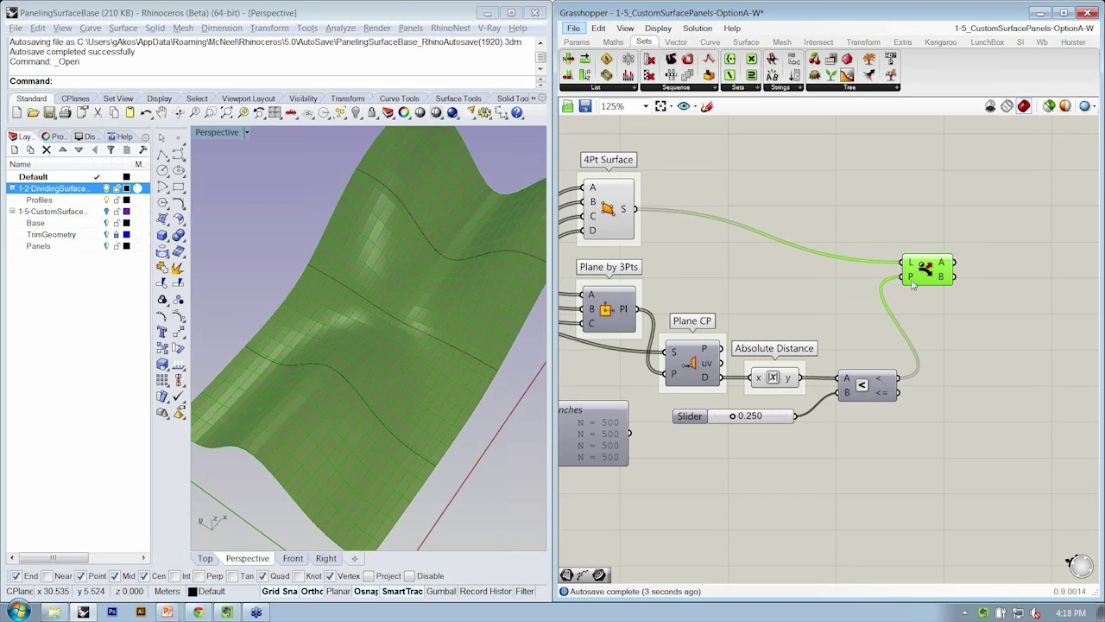
pyautogui.click(909, 330)
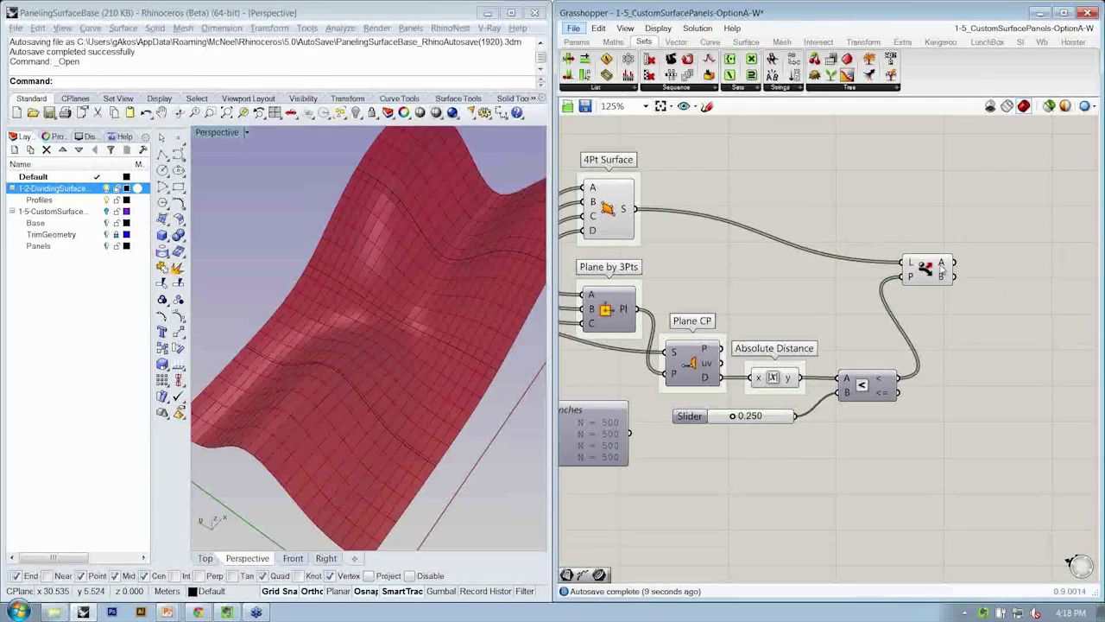
# Add two geometry parameters and connect one to Dispatch output A and the other to output B
pyautogui.click(576, 42)
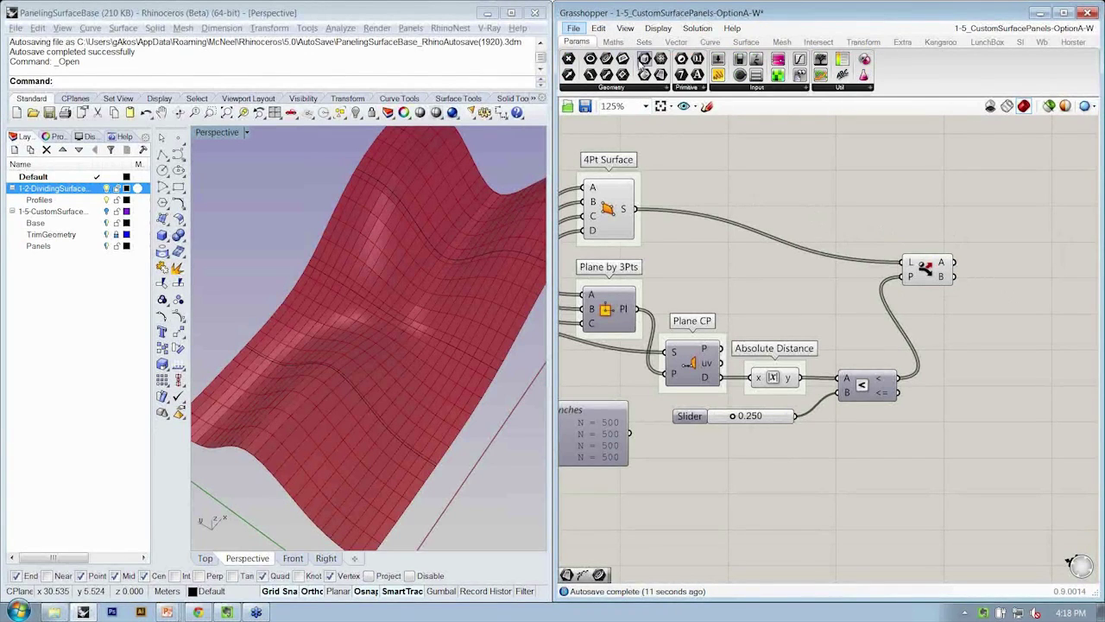
pyautogui.moveTo(653, 84); pyautogui.dragTo(1020, 285)
pyautogui.hotkey('ctrl', 'c')
pyautogui.hotkey('ctrl', 'v')
pyautogui.moveTo(1013, 239); pyautogui.dragTo(1004, 285)
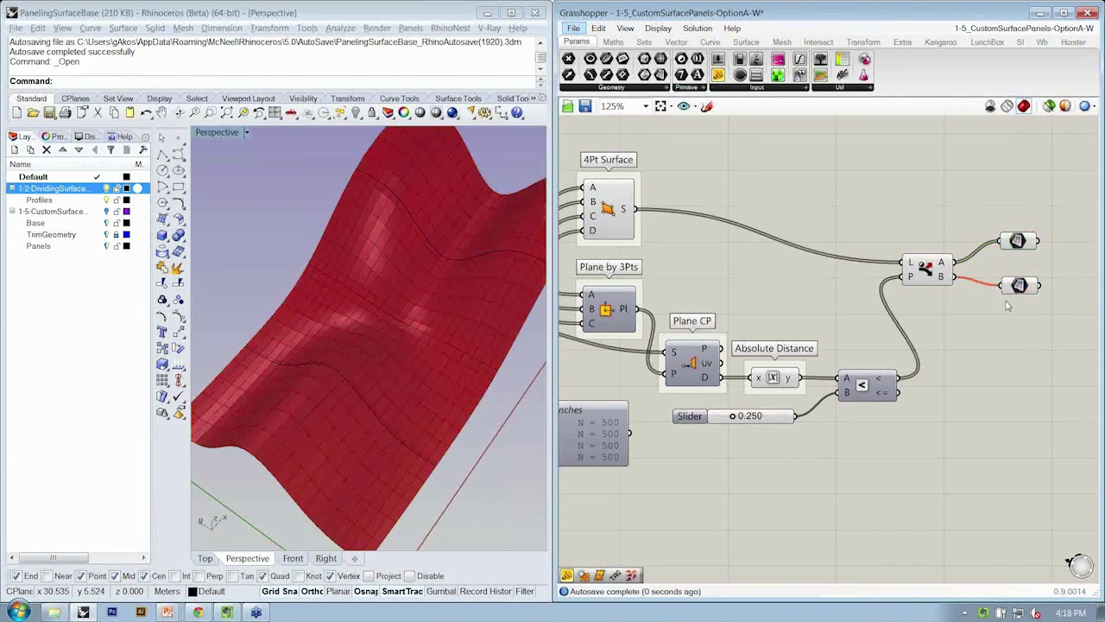
# Turn off the preview of the Dispatch component and check what each of the two output parameters holds
pyautogui.click(925, 275)
pyautogui.rightClick(921, 201)
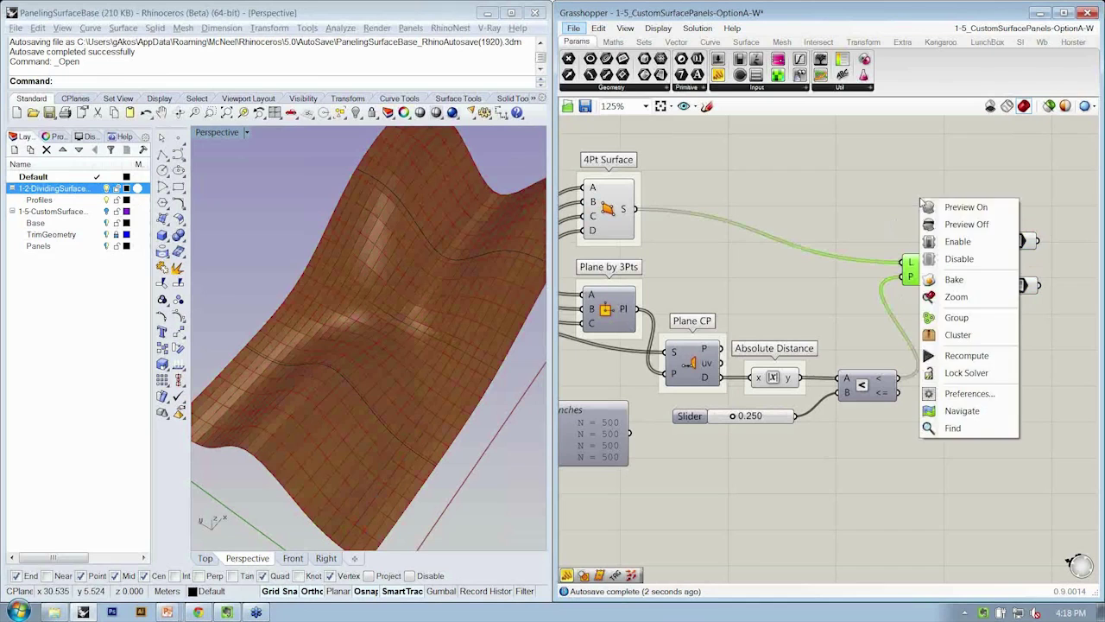
pyautogui.click(937, 225)
pyautogui.click(1019, 241)
pyautogui.click(1019, 285)
pyautogui.click(1009, 326)
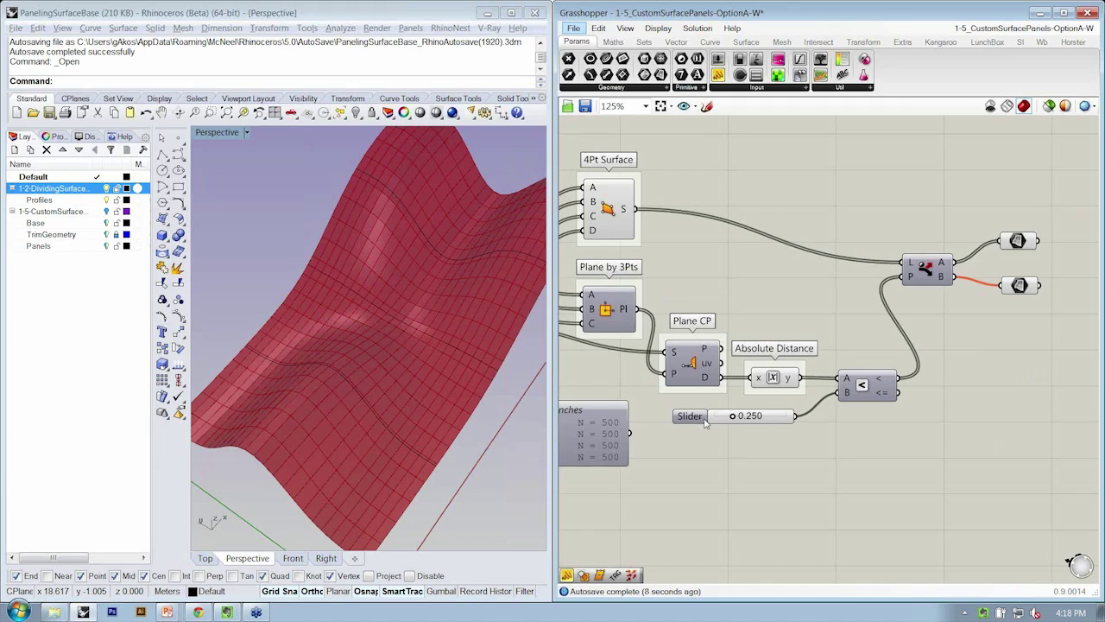
# Set the tolerance slider to 0.050 with the Dispatch output B parameter selected, and inspect its panels on the surface
pyautogui.click(1012, 285)
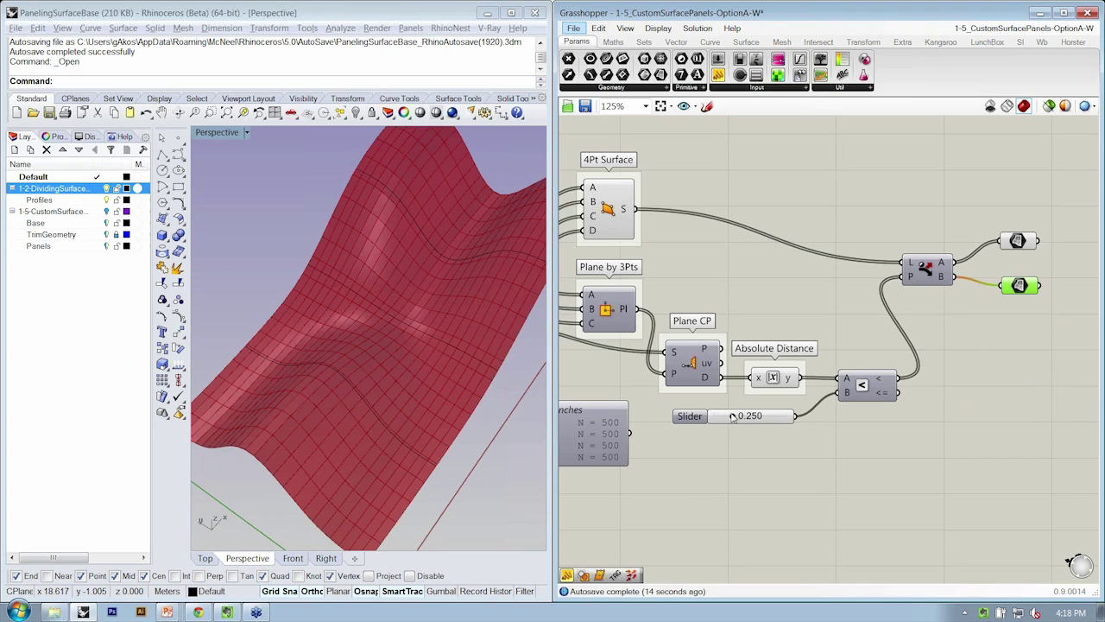
pyautogui.moveTo(733, 417); pyautogui.dragTo(722, 424)
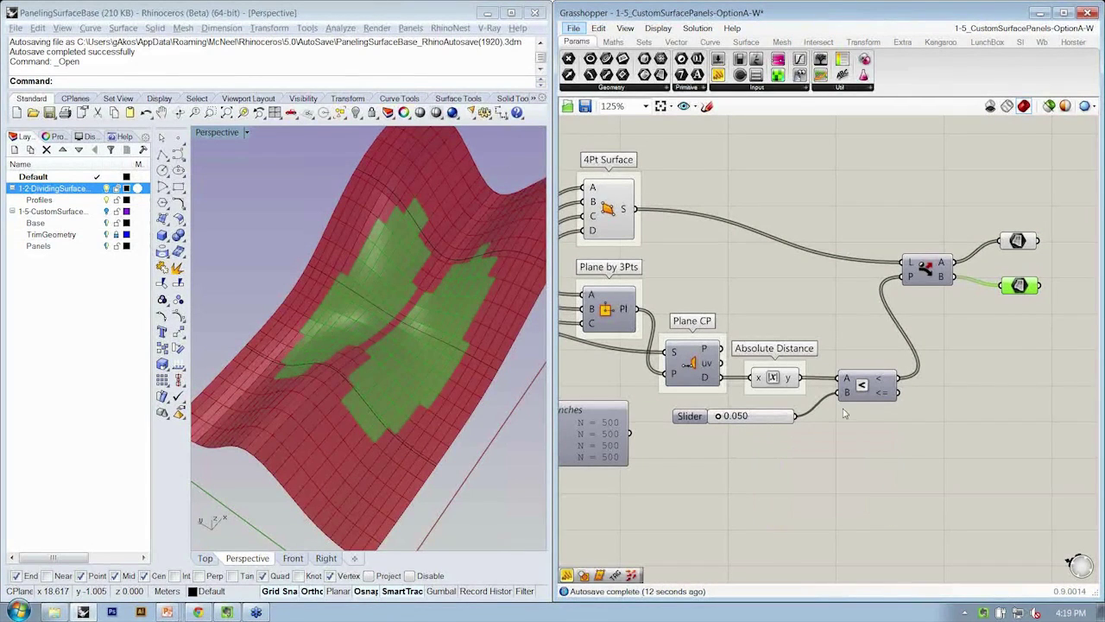
pyautogui.moveTo(378, 369); pyautogui.dragTo(384, 406, button='right')
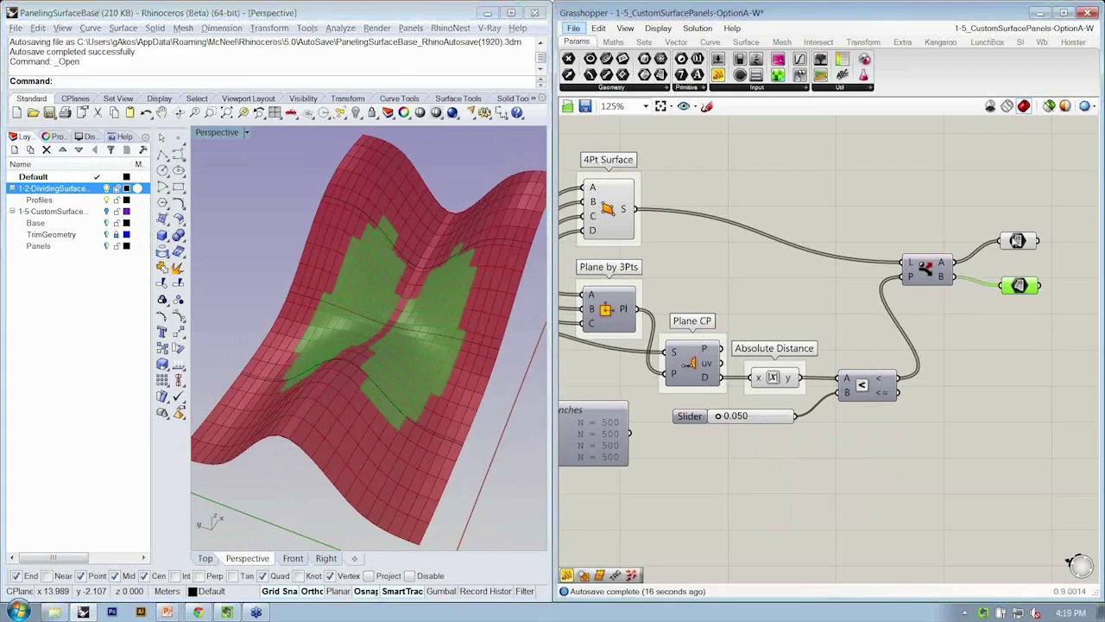
# Move the parameter on Dispatch output A higher to space it from the one on output B
pyautogui.moveTo(1017, 242); pyautogui.dragTo(1016, 227)
pyautogui.click(1021, 304)
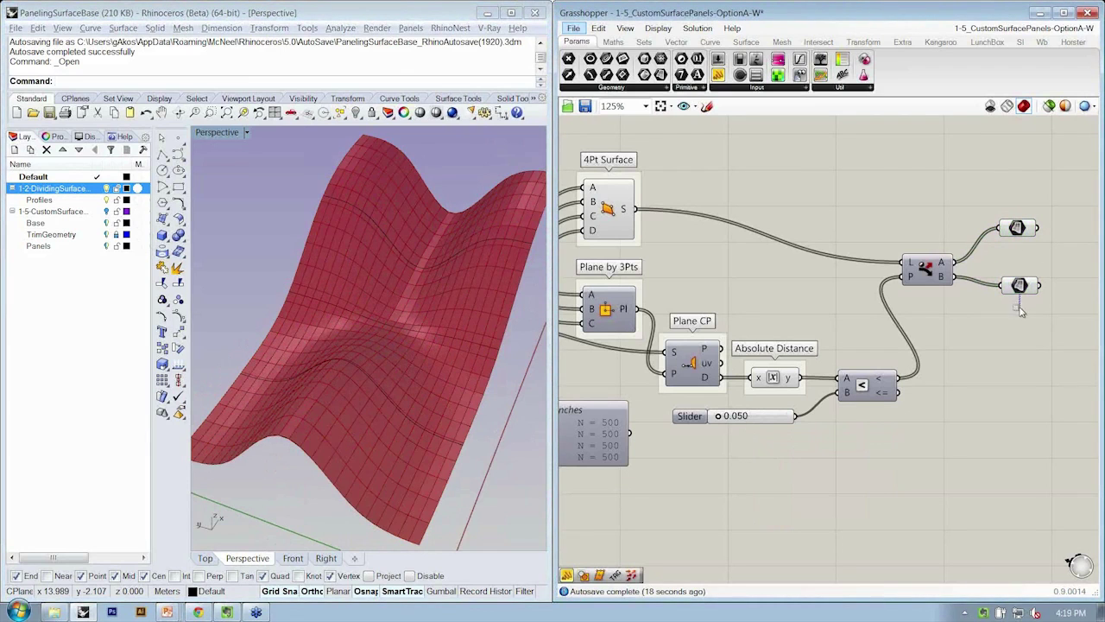
# Shift the parameter on Dispatch output B slightly lower and rename the number slider Tolerance
pyautogui.moveTo(1019, 286); pyautogui.dragTo(1017, 297)
pyautogui.scroll(1, 895, 523)
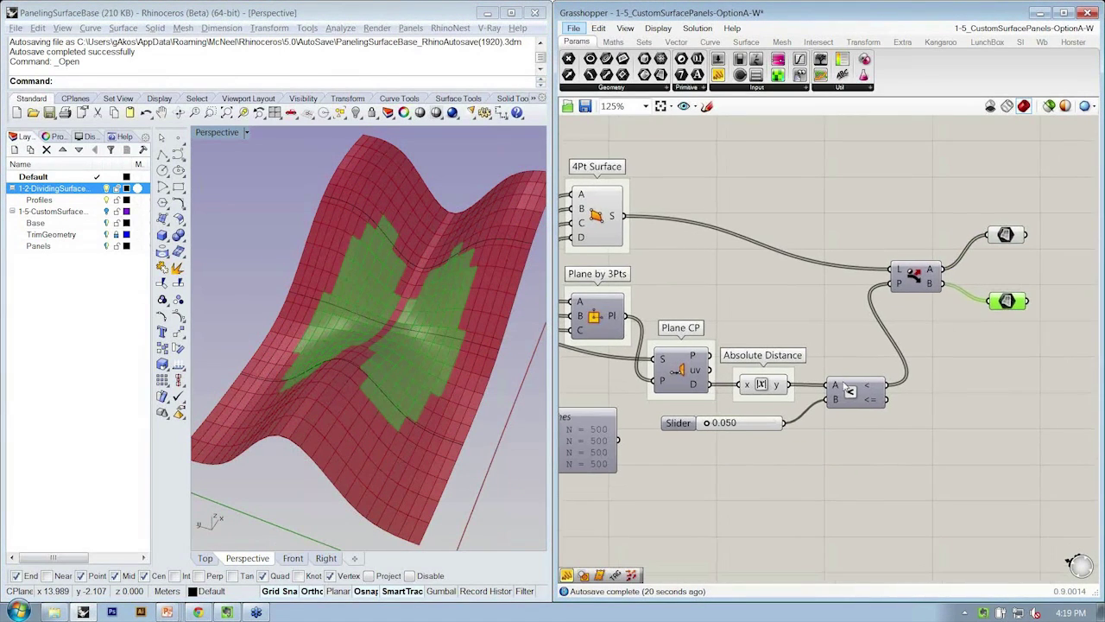
pyautogui.rightClick(633, 394)
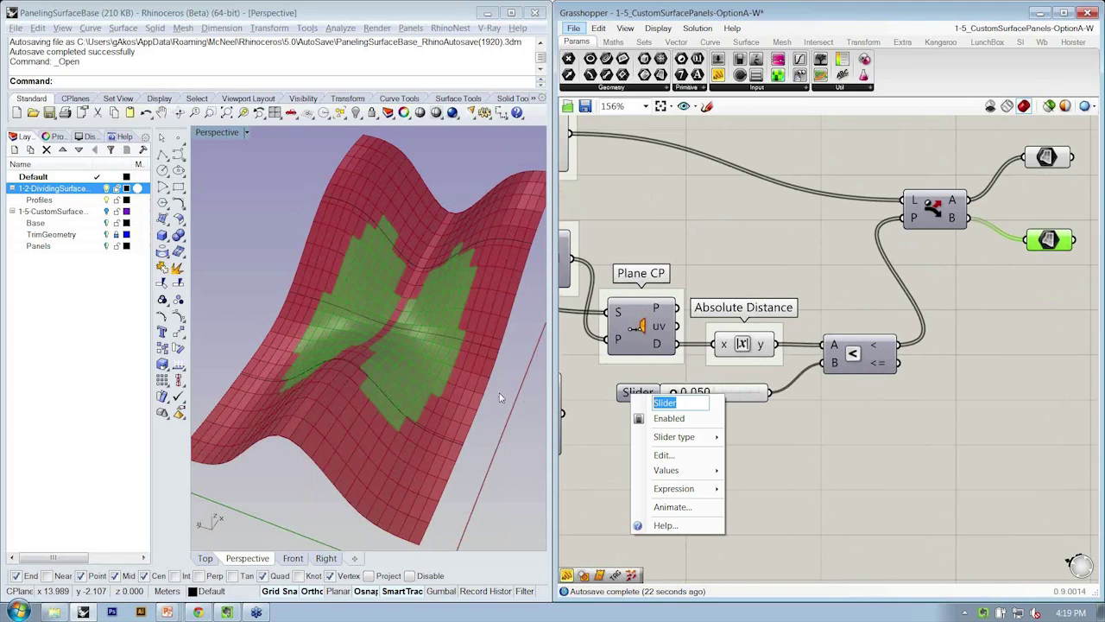
pyautogui.write('Tolerance')
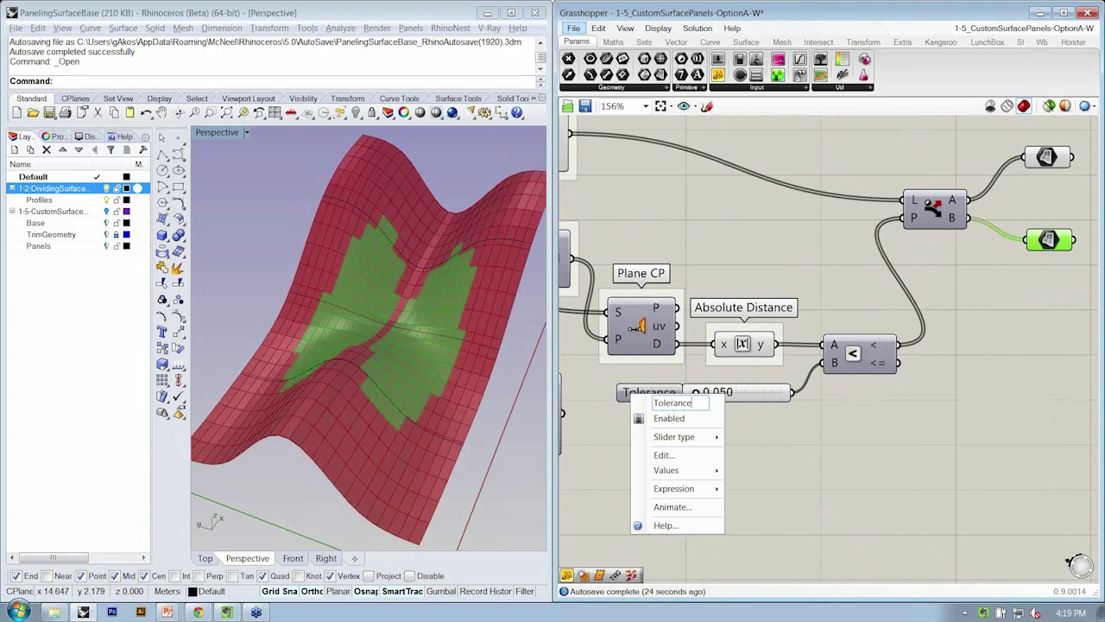
pyautogui.press('Return')
pyautogui.scroll(-2, 915, 324)
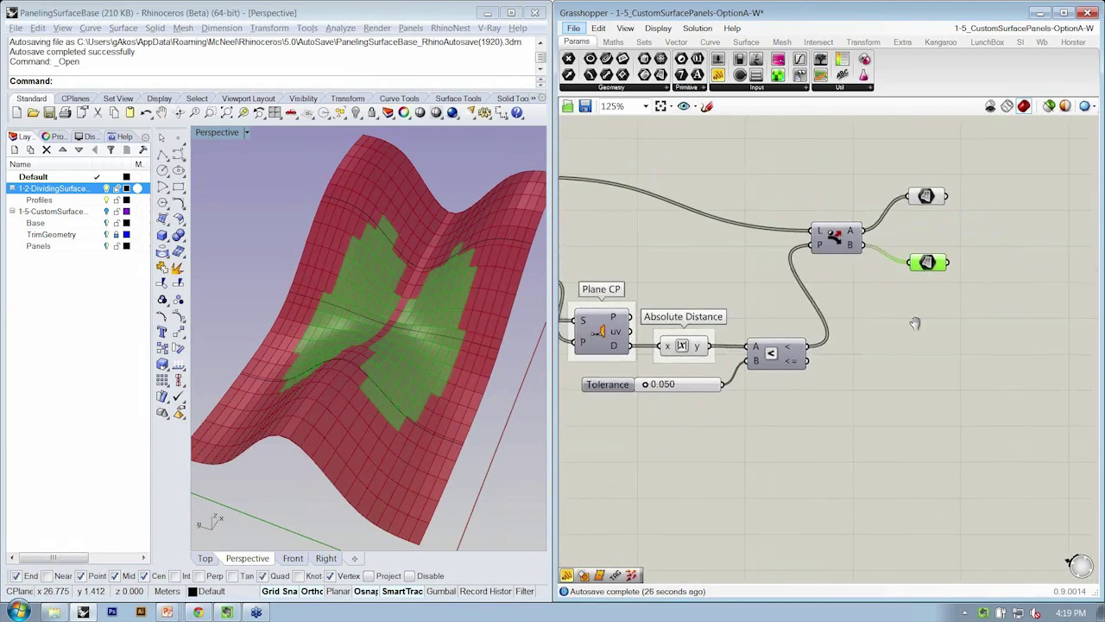
# Put the parameter on Dispatch output A in its own group and label it GroupA
pyautogui.click(896, 213)
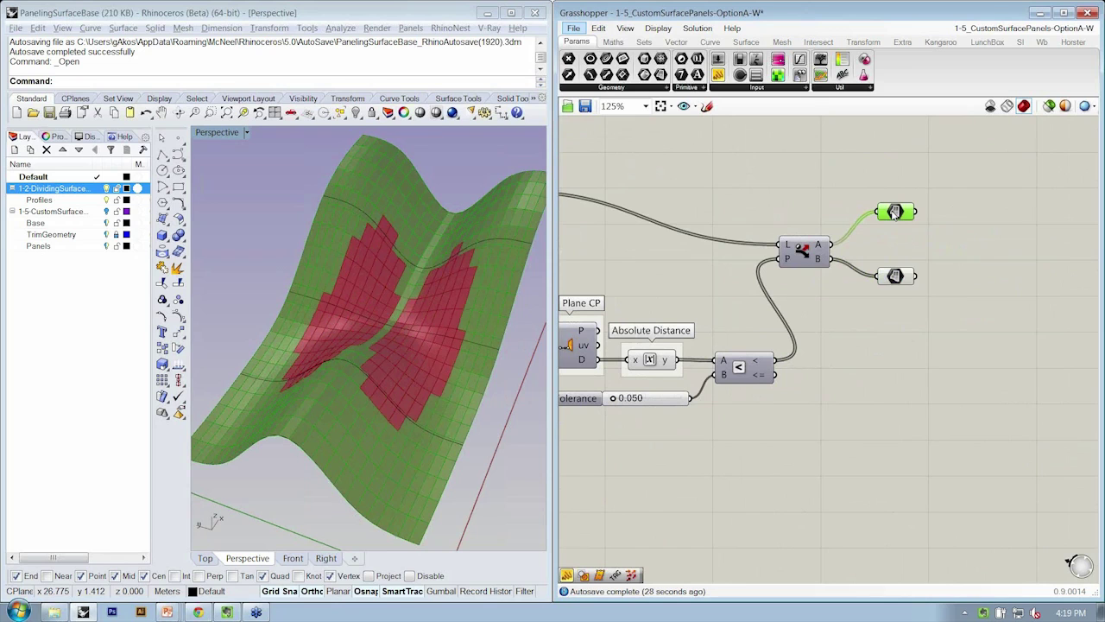
pyautogui.hotkey('ctrl', 'g')
pyautogui.rightClick(900, 223)
pyautogui.write('Gro')
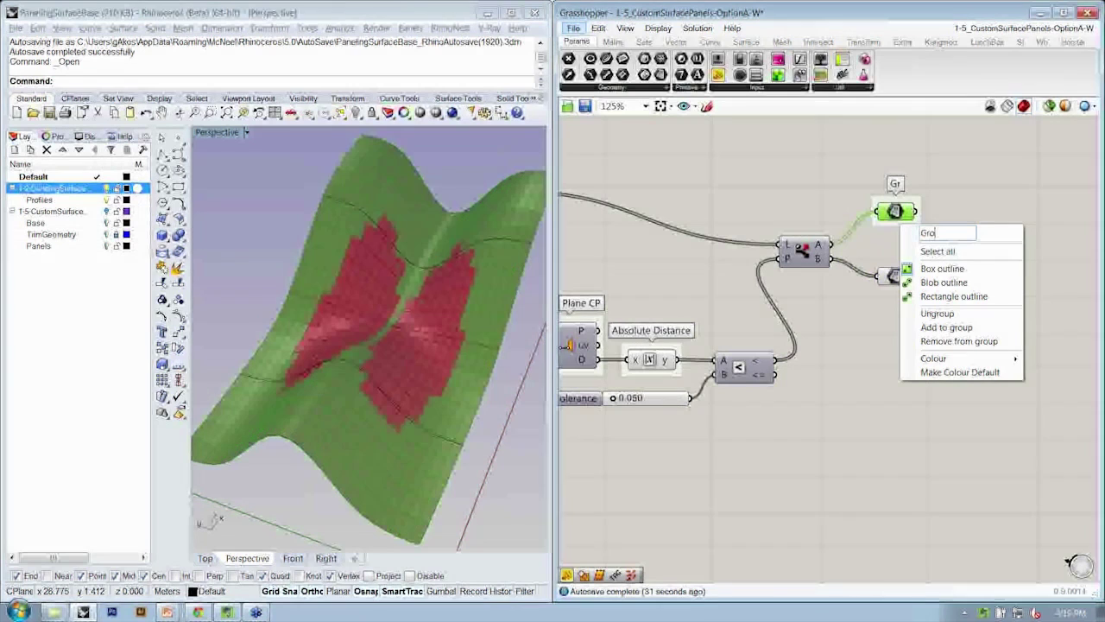
pyautogui.write('upA')
pyautogui.press('Return')
# Put the parameter on Dispatch output B in its own group and label it GroupB
pyautogui.click(898, 276)
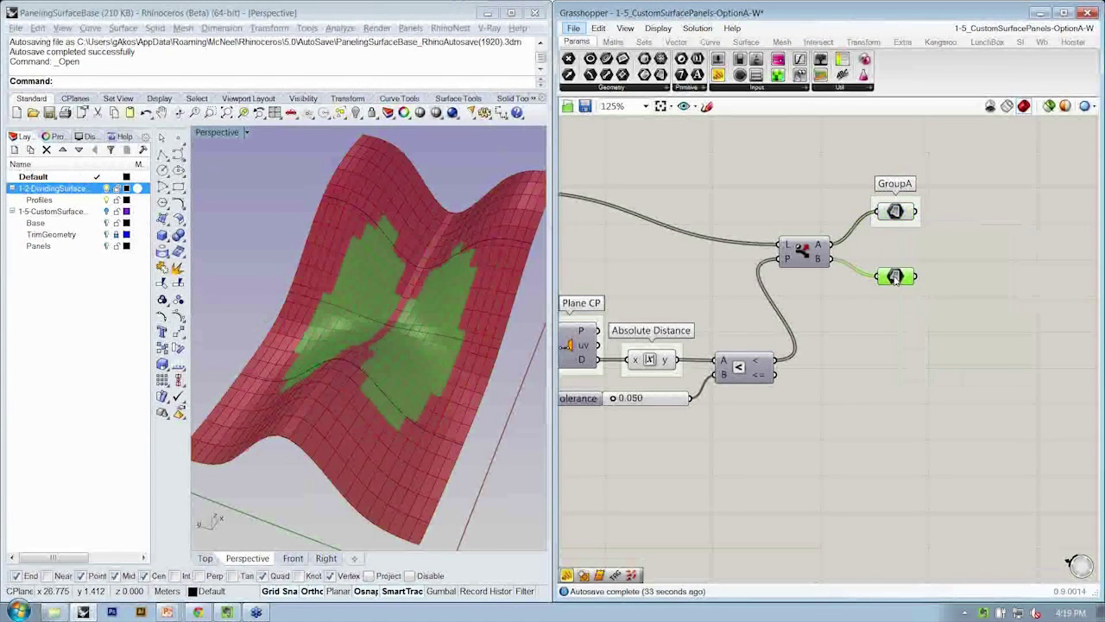
pyautogui.rightClick(911, 294)
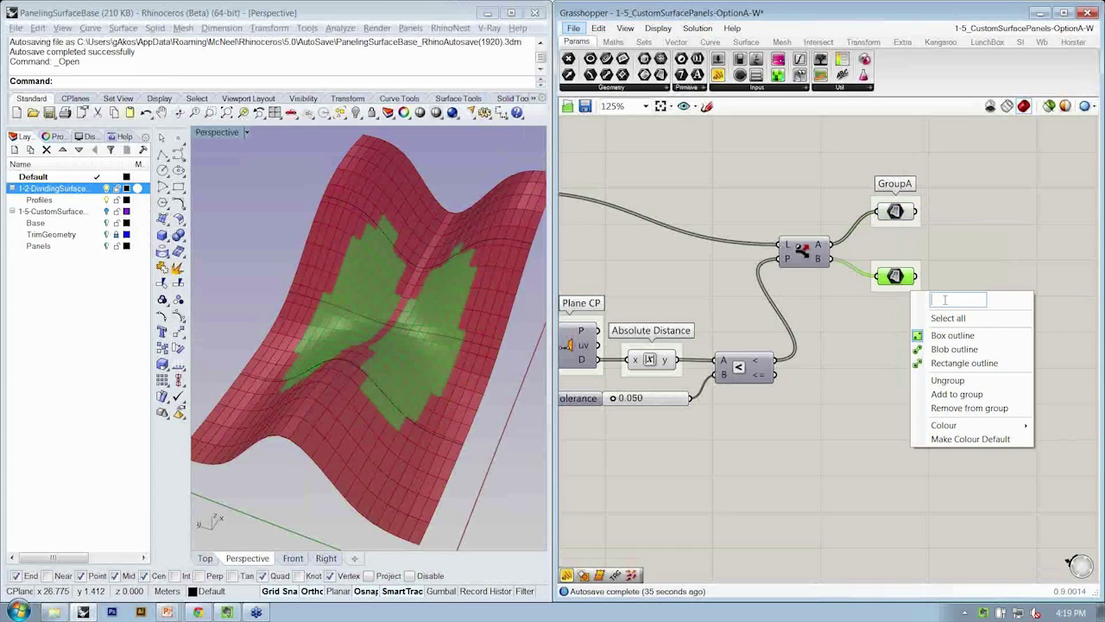
pyautogui.write('Group')
pyautogui.press('BackSpace')
pyautogui.write('M')
pyautogui.press('BackSpace')
pyautogui.write('B')
pyautogui.press('Return')
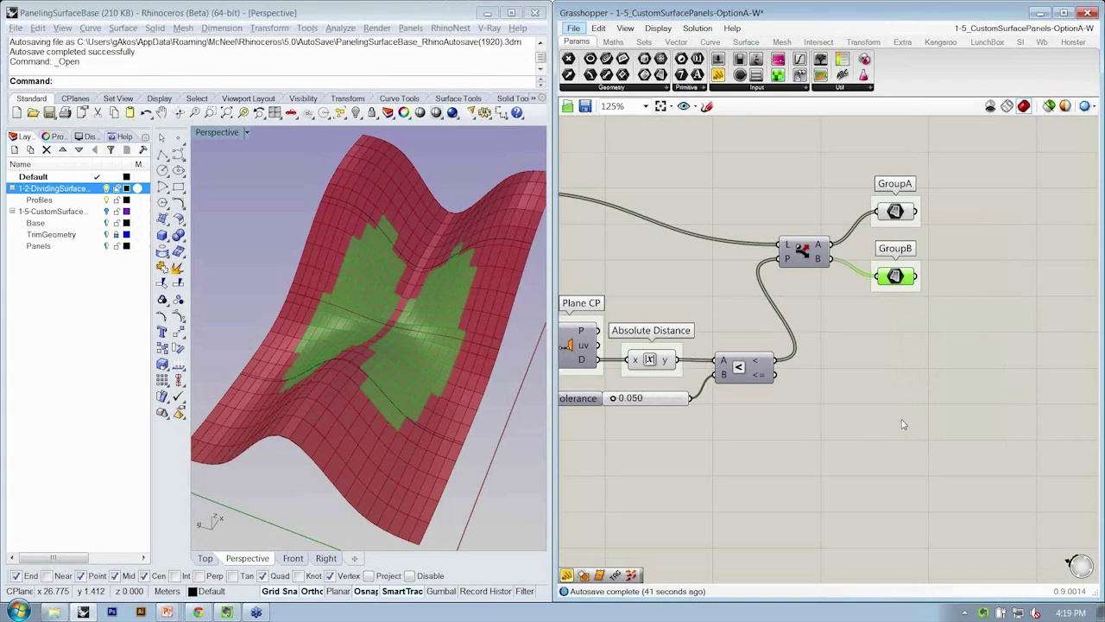
# Adjust the placement of the GroupB parameter below GroupA and examine its panels up close on the surface
pyautogui.moveTo(390, 363); pyautogui.dragTo(397, 341, button='right')
pyautogui.click(941, 289)
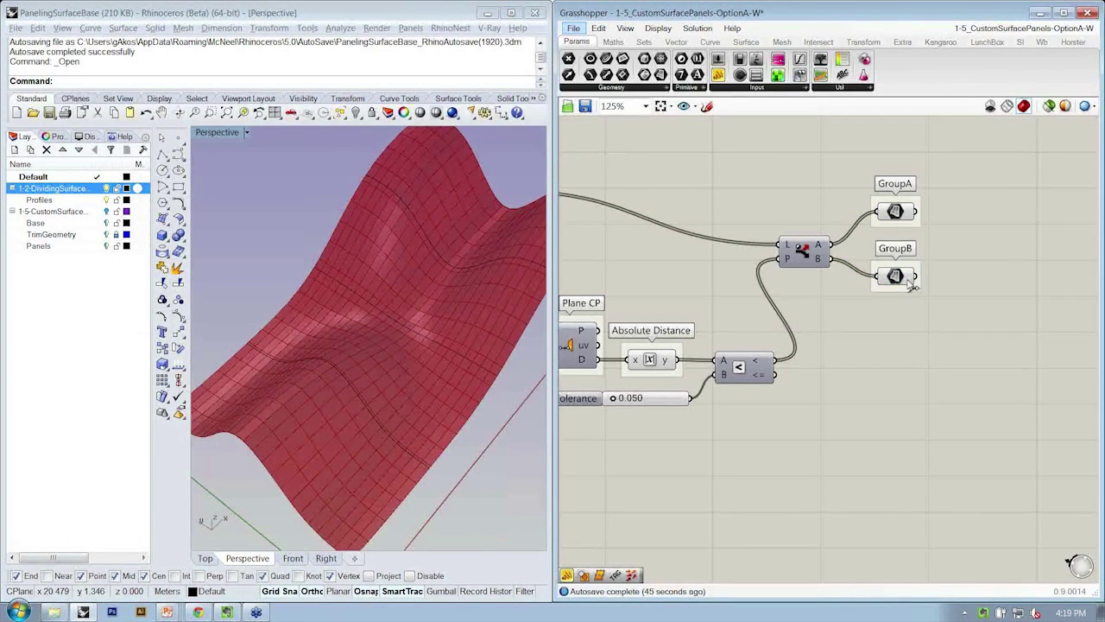
pyautogui.moveTo(905, 278); pyautogui.dragTo(899, 290)
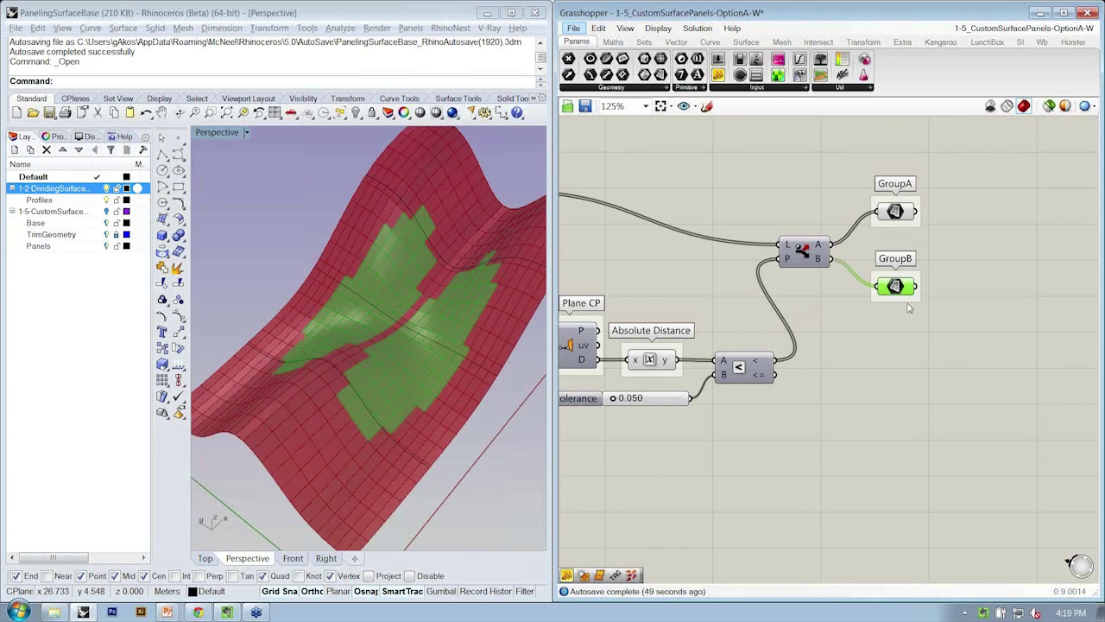
pyautogui.moveTo(345, 389); pyautogui.dragTo(360, 358, button='right')
pyautogui.scroll(5, 337, 363)
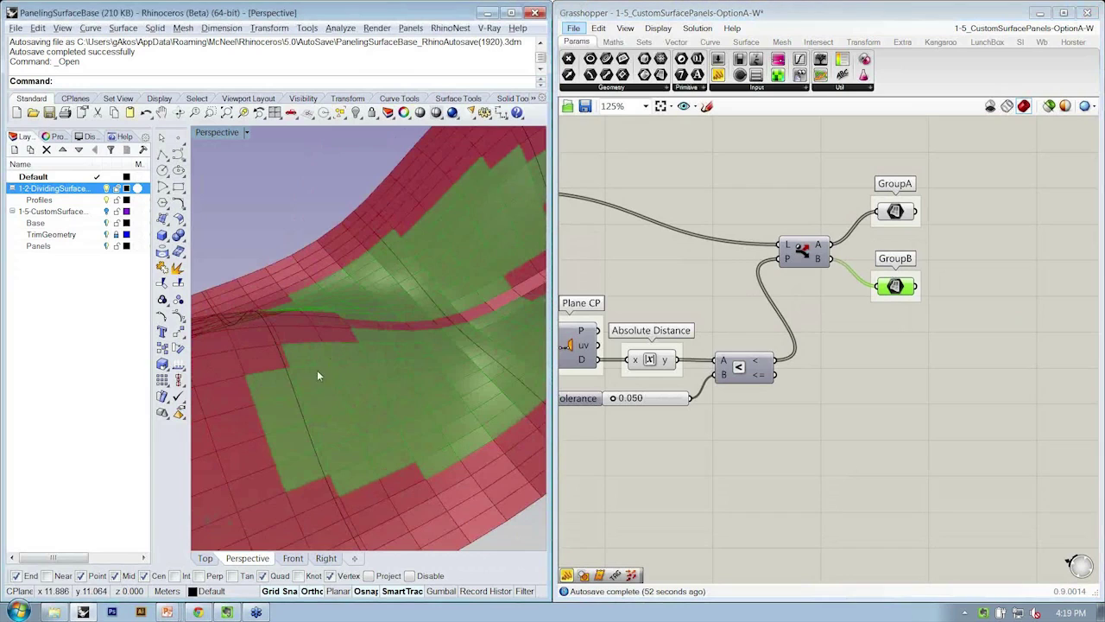
pyautogui.moveTo(811, 299); pyautogui.dragTo(778, 307, button='right')
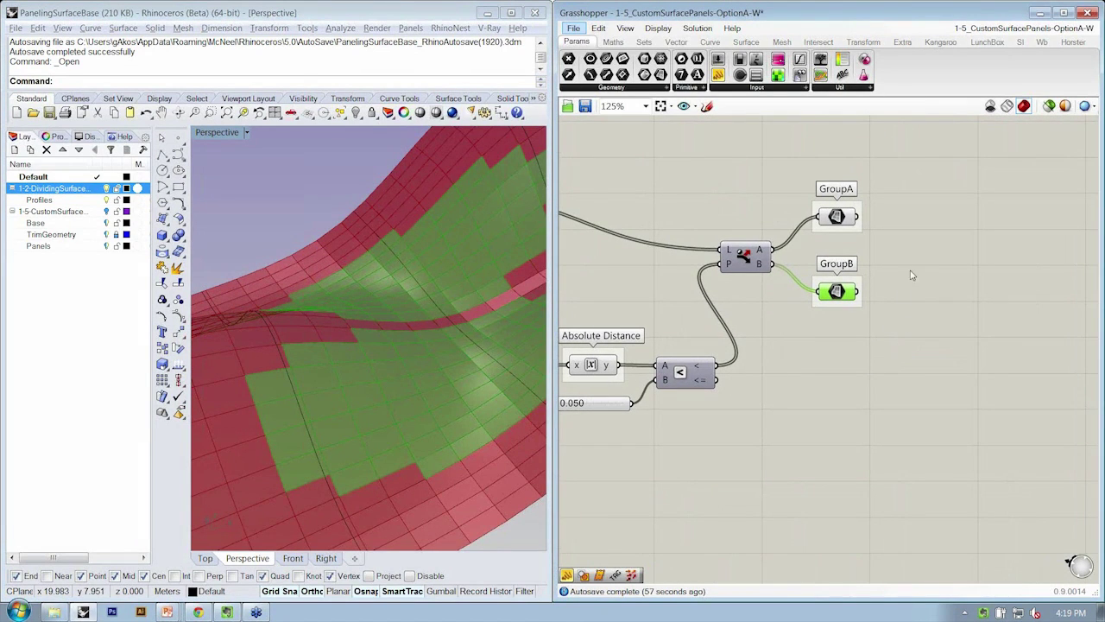
pyautogui.moveTo(837, 295)
pyautogui.mouseDown()
pyautogui.moveTo(825, 309)
pyautogui.moveTo(840, 291)
pyautogui.mouseUp()
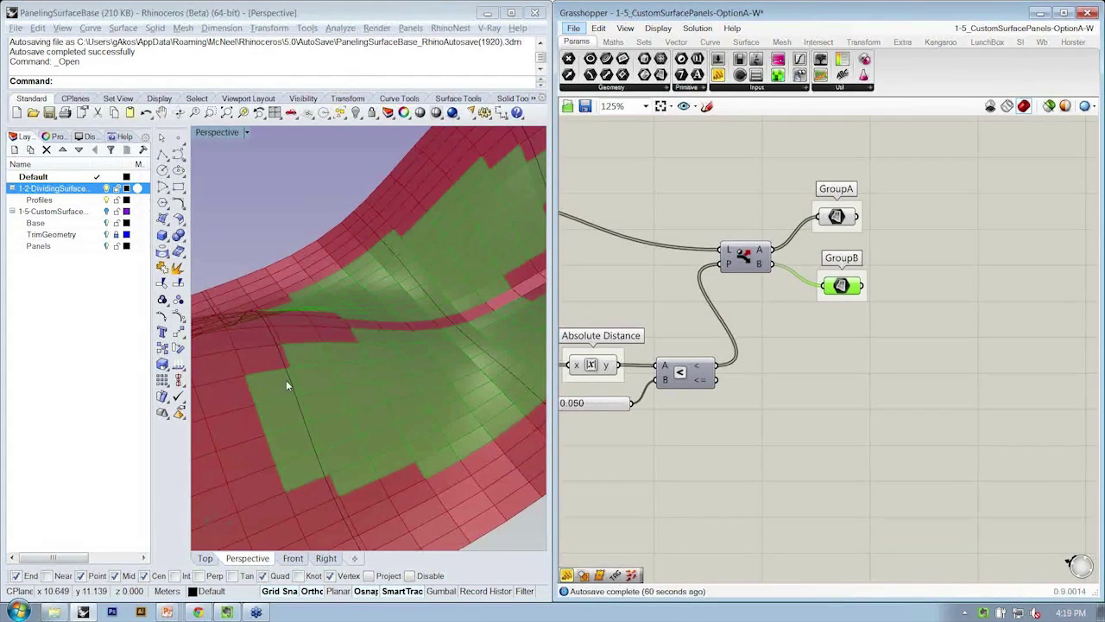
pyautogui.moveTo(258, 371); pyautogui.dragTo(307, 371, button='right')
pyautogui.click(808, 401)
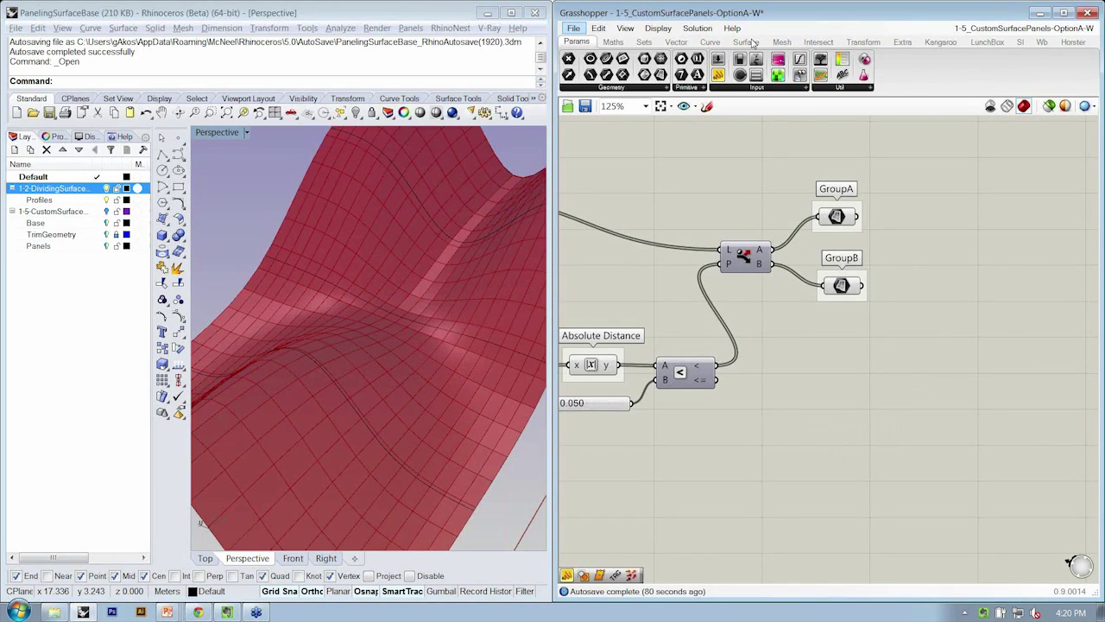
# Add a Brep Components component, connect GroupB to its B input, and line it up beside GroupB
pyautogui.click(746, 42)
pyautogui.click(631, 89)
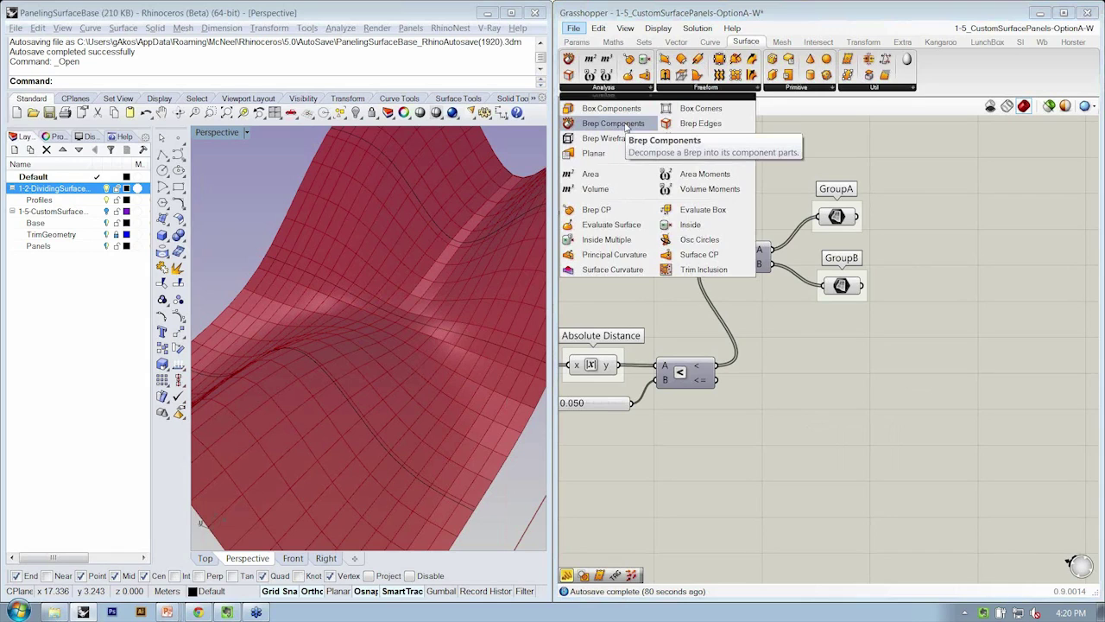
pyautogui.click(626, 128)
pyautogui.click(922, 318)
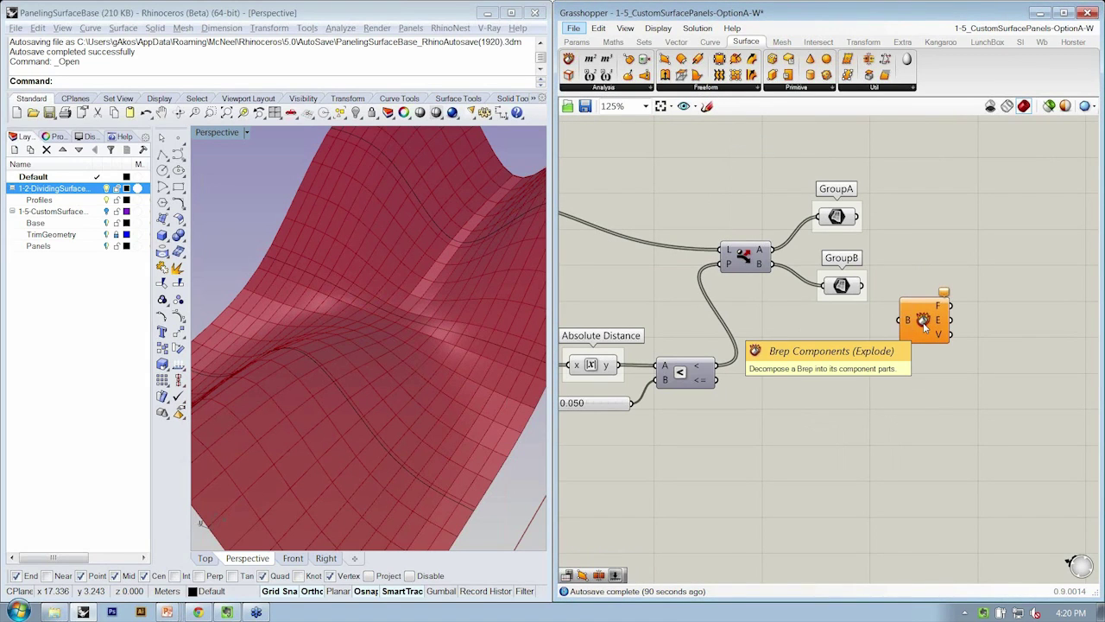
pyautogui.moveTo(899, 320); pyautogui.dragTo(862, 286)
pyautogui.moveTo(919, 318); pyautogui.dragTo(913, 285)
pyautogui.moveTo(820, 263); pyautogui.dragTo(919, 302)
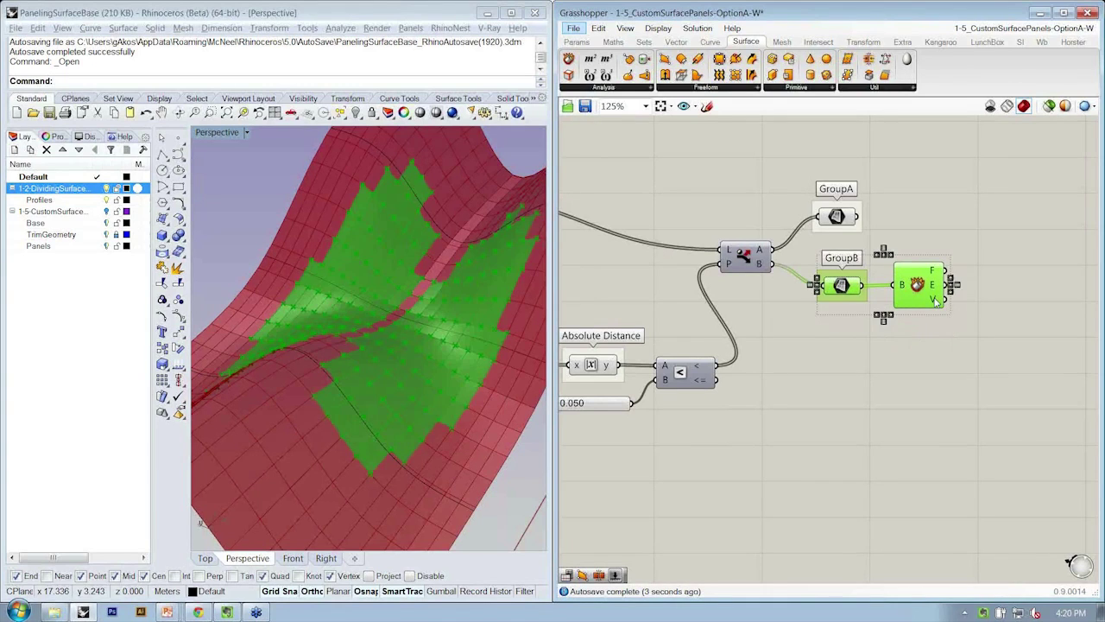
pyautogui.moveTo(937, 301)
pyautogui.click(901, 354)
# Copy the existing Flip Matrix and Explode Tree components and place the copies beside the new Brep Components
pyautogui.scroll(-3, 860, 339)
pyautogui.moveTo(606, 284); pyautogui.dragTo(814, 277, button='right')
pyautogui.moveTo(756, 237); pyautogui.dragTo(599, 344)
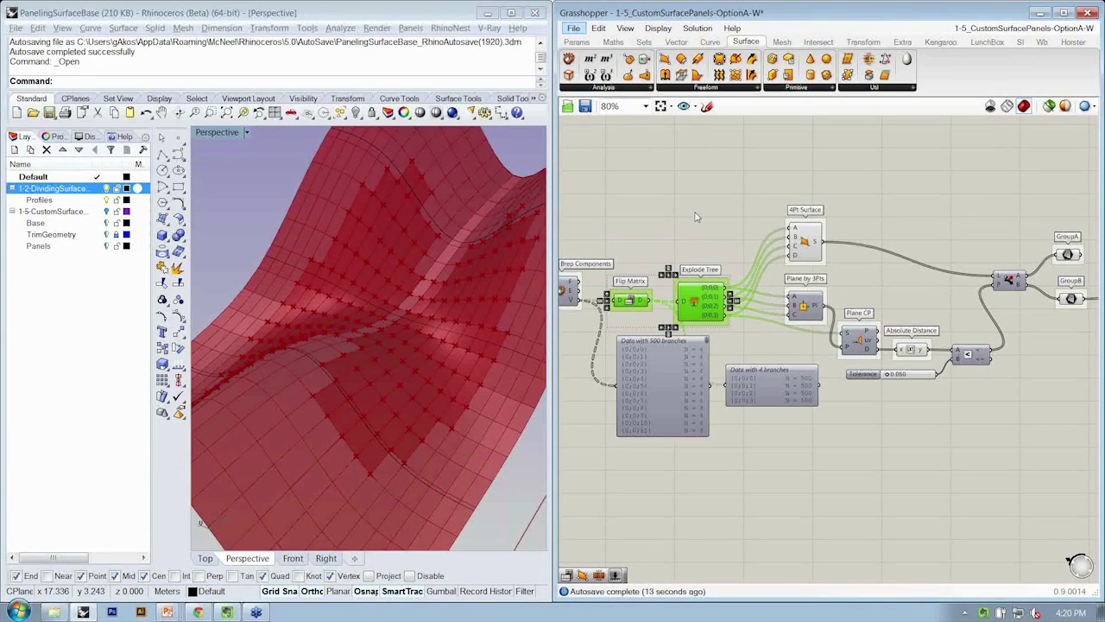
pyautogui.hotkey('ctrl', 'c')
pyautogui.hotkey('ctrl', 'v')
pyautogui.scroll(-1, 702, 343)
pyautogui.moveTo(748, 341); pyautogui.dragTo(1097, 354)
pyautogui.scroll(3, 1080, 350)
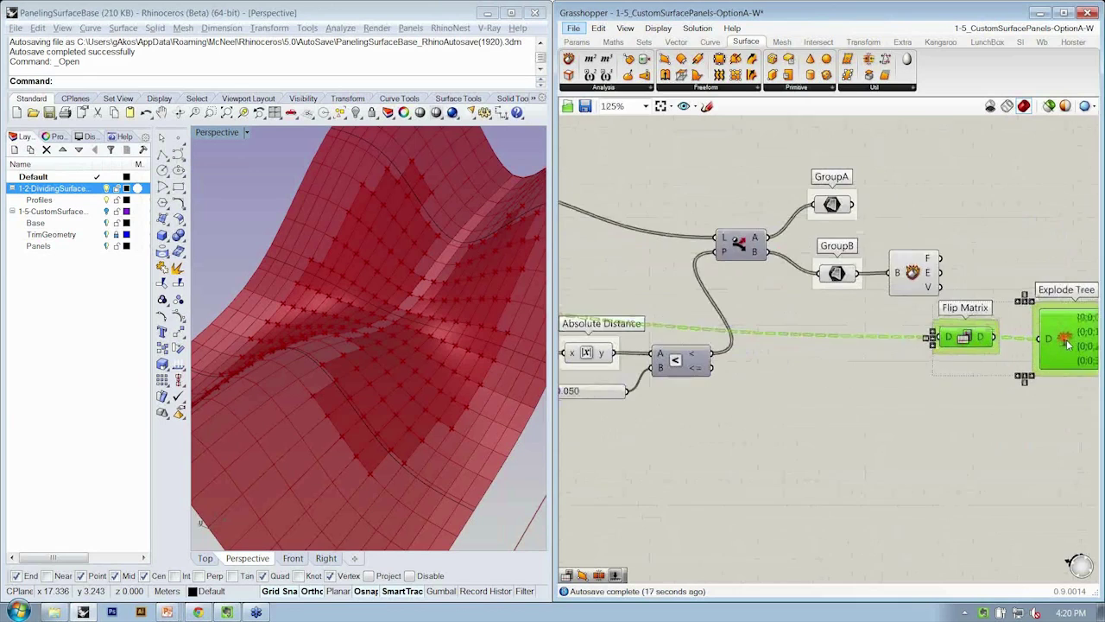
pyautogui.moveTo(980, 352); pyautogui.dragTo(817, 380, button='right')
pyautogui.moveTo(816, 380); pyautogui.dragTo(844, 376)
# Connect the new Brep Components output V to the copied Flip Matrix and turn off the Brep Components preview
pyautogui.moveTo(778, 317); pyautogui.dragTo(731, 282)
pyautogui.click(787, 378)
pyautogui.rightClick(772, 255)
pyautogui.click(787, 280)
pyautogui.scroll(-1, 809, 258)
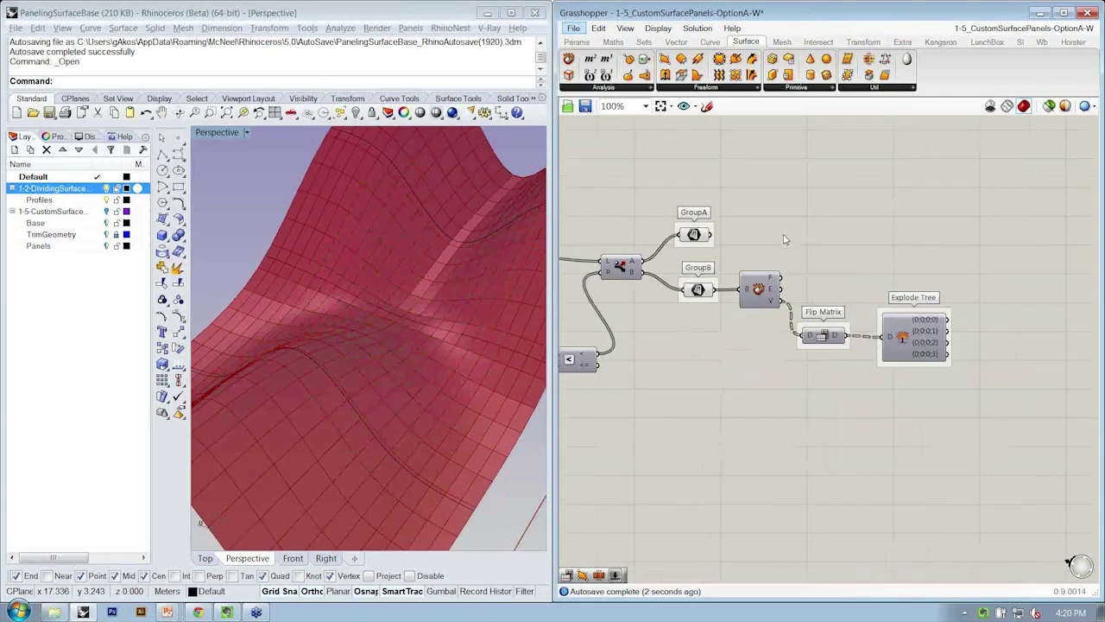
# Group the new Brep Components component and label the group Brep Components
pyautogui.click(783, 298)
pyautogui.rightClick(782, 320)
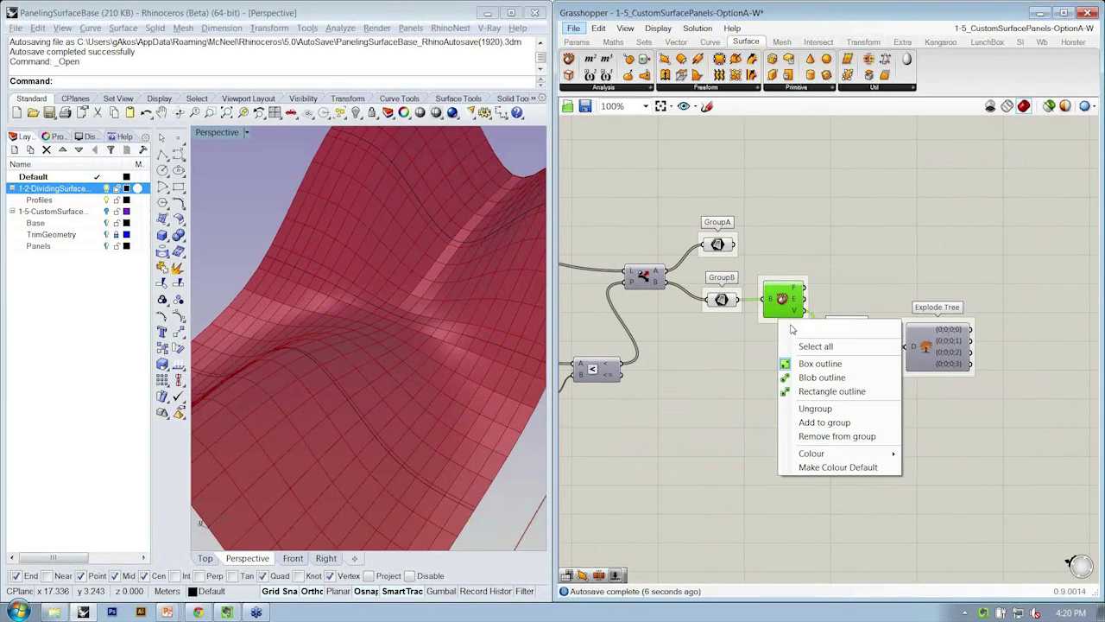
pyautogui.write('E')
pyautogui.write('rep Componene')
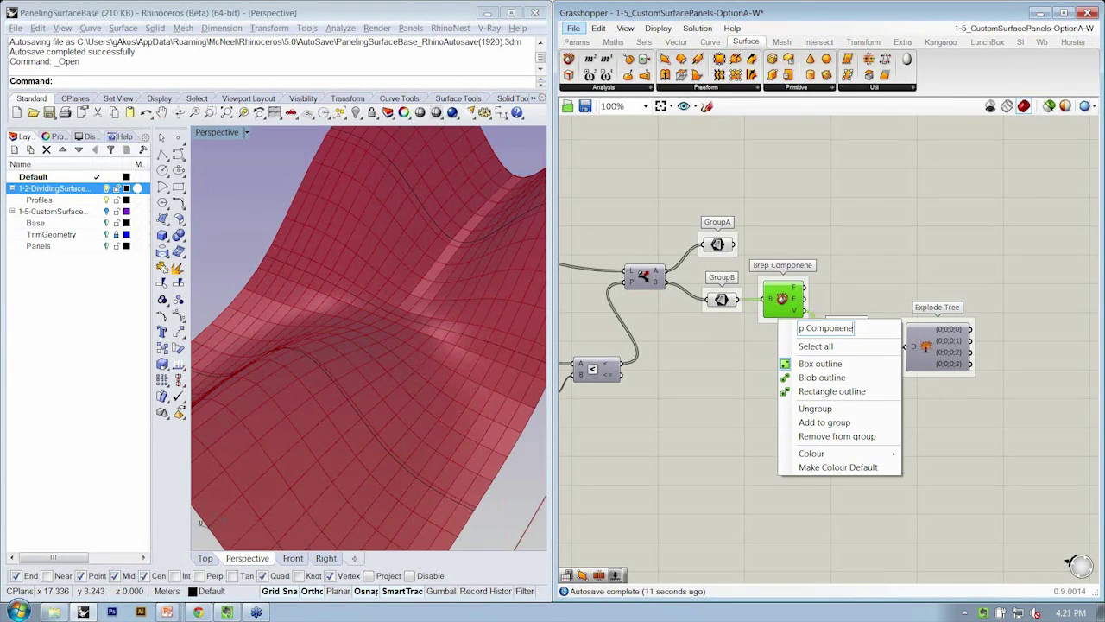
pyautogui.press('BackSpace')
pyautogui.write('ts')
pyautogui.press('Return')
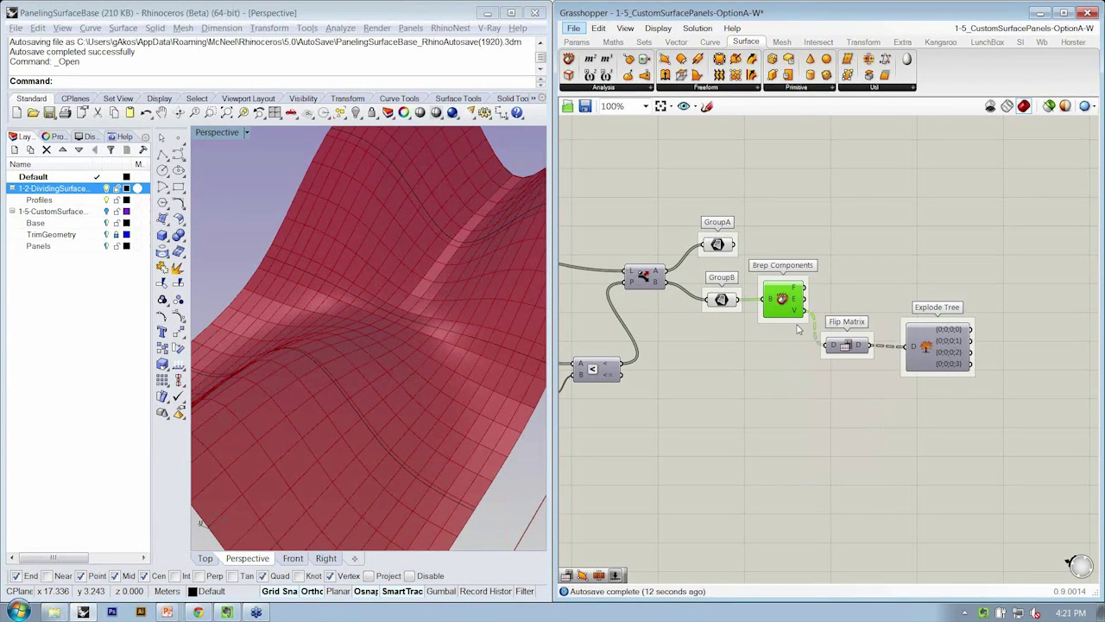
# Group the Dispatch component with the label Dispatch, and nudge the copied Flip Matrix slightly
pyautogui.moveTo(678, 311); pyautogui.dragTo(697, 307, button='right')
pyautogui.click(669, 280)
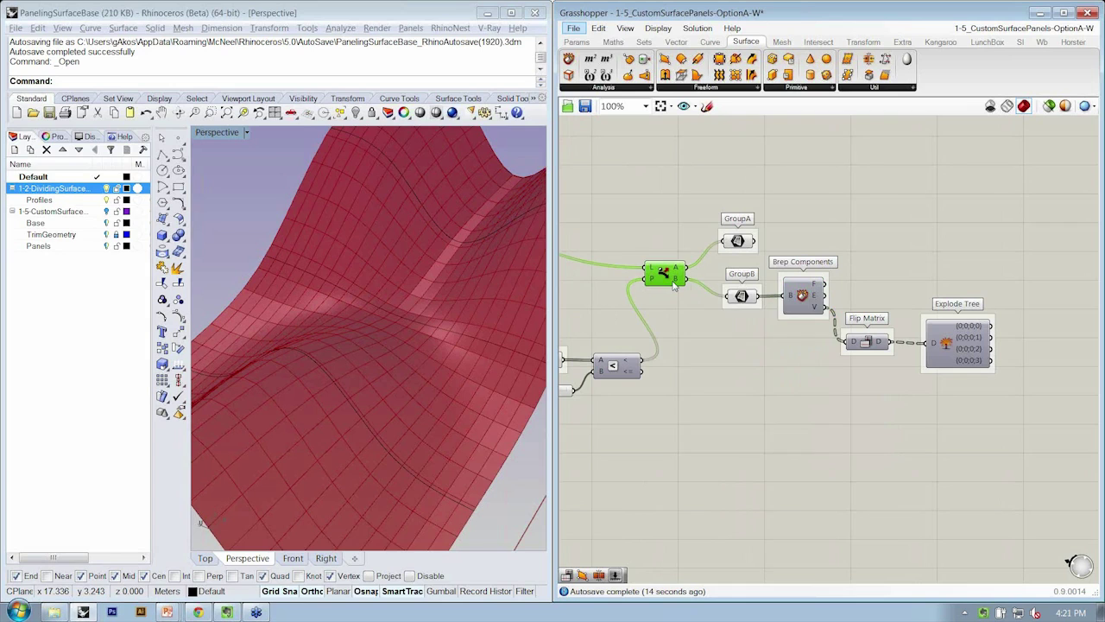
pyautogui.rightClick(673, 299)
pyautogui.write('Dispatch')
pyautogui.press('Return')
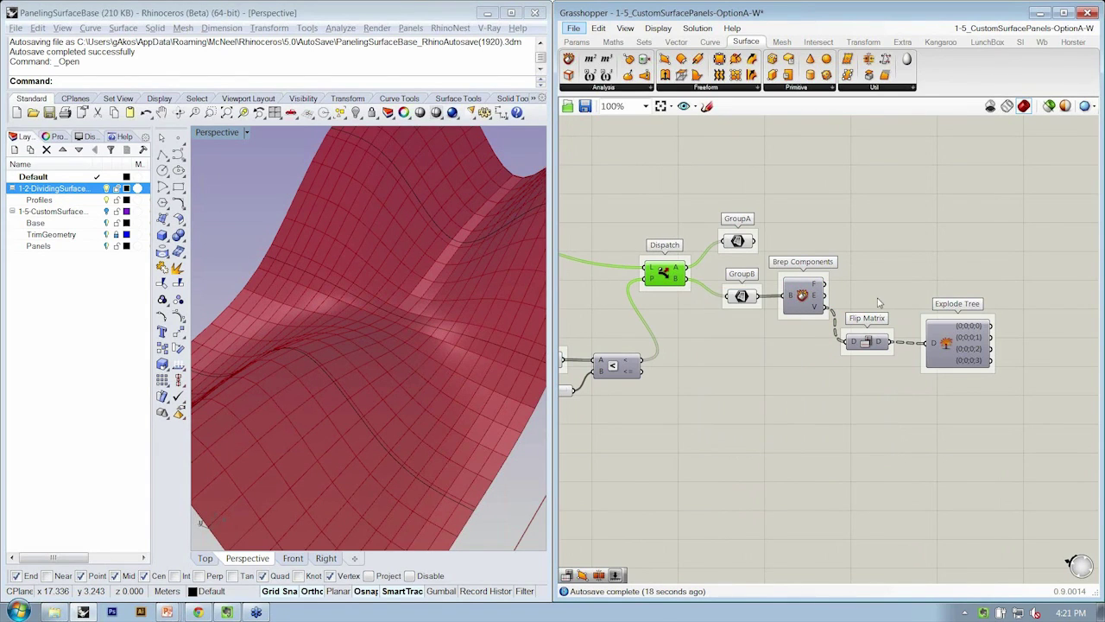
pyautogui.moveTo(873, 343); pyautogui.dragTo(879, 345)
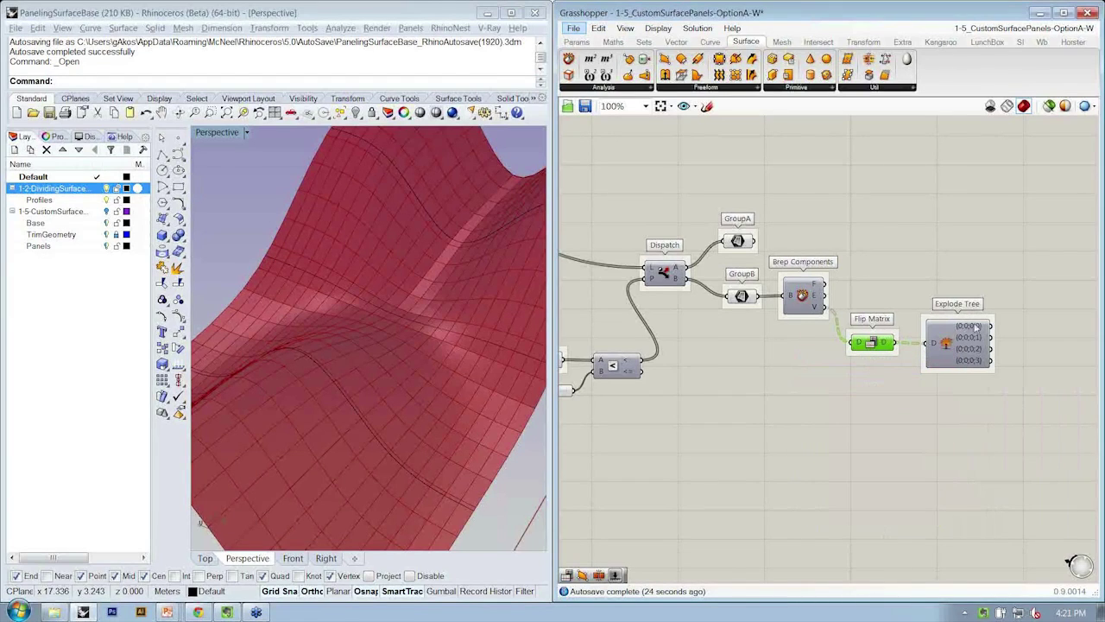
# Add a 4Point Surface and connect Explode Tree outputs {0;0;0;0}, {0;0;0;1} and {0;0;0;2} to its A, B and C inputs
pyautogui.moveTo(965, 348); pyautogui.dragTo(950, 342, button='right')
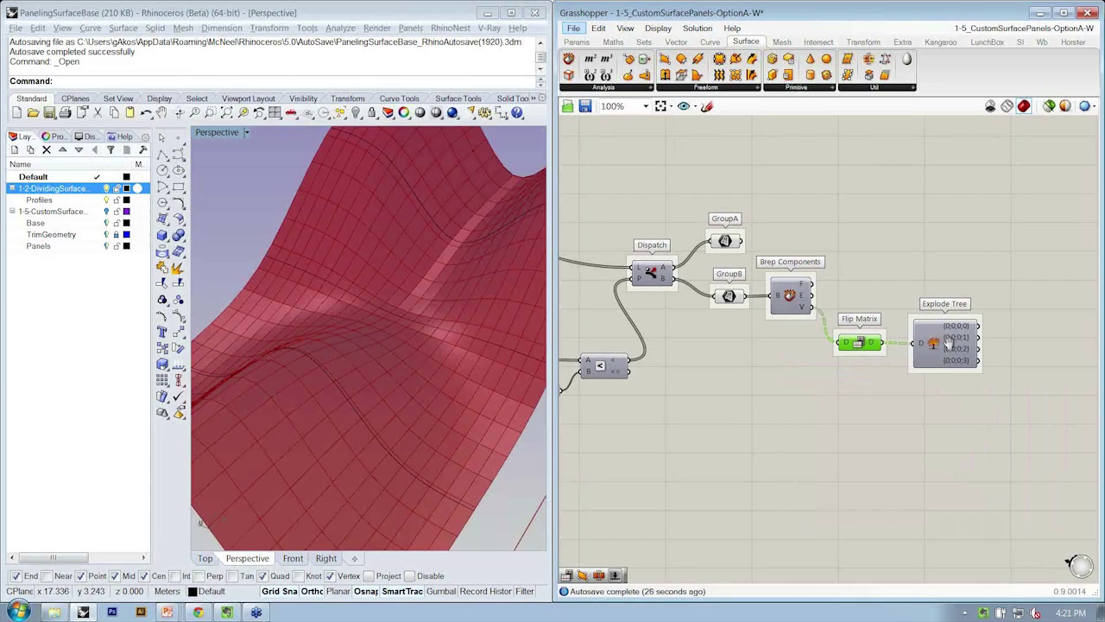
pyautogui.click(734, 88)
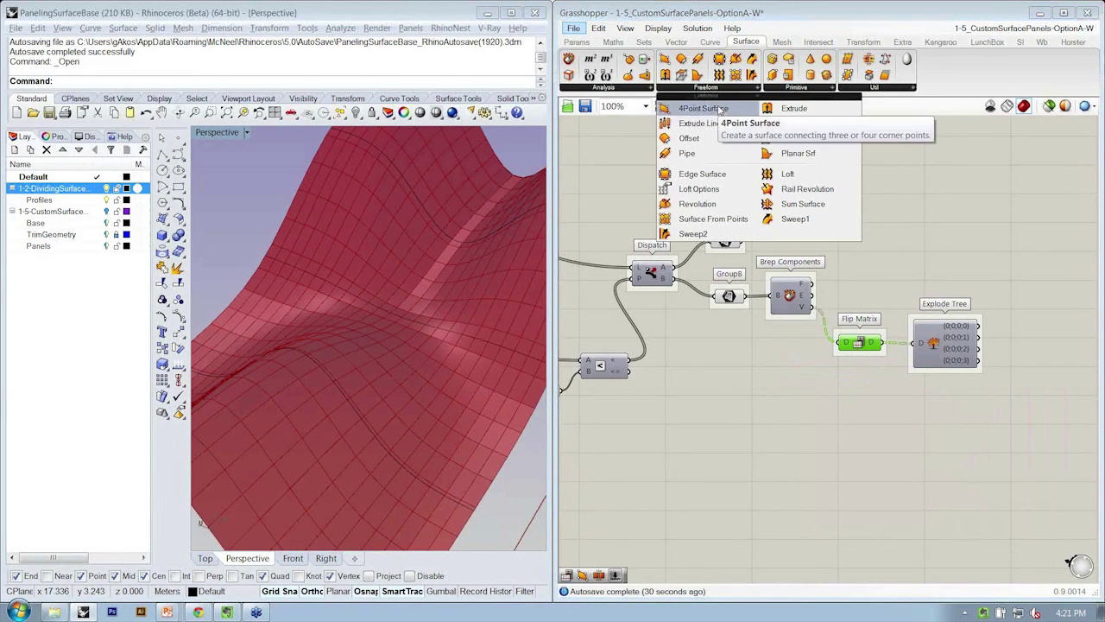
pyautogui.moveTo(719, 109); pyautogui.dragTo(1054, 307)
pyautogui.moveTo(1054, 306); pyautogui.dragTo(976, 311, button='right')
pyautogui.scroll(3, 976, 311)
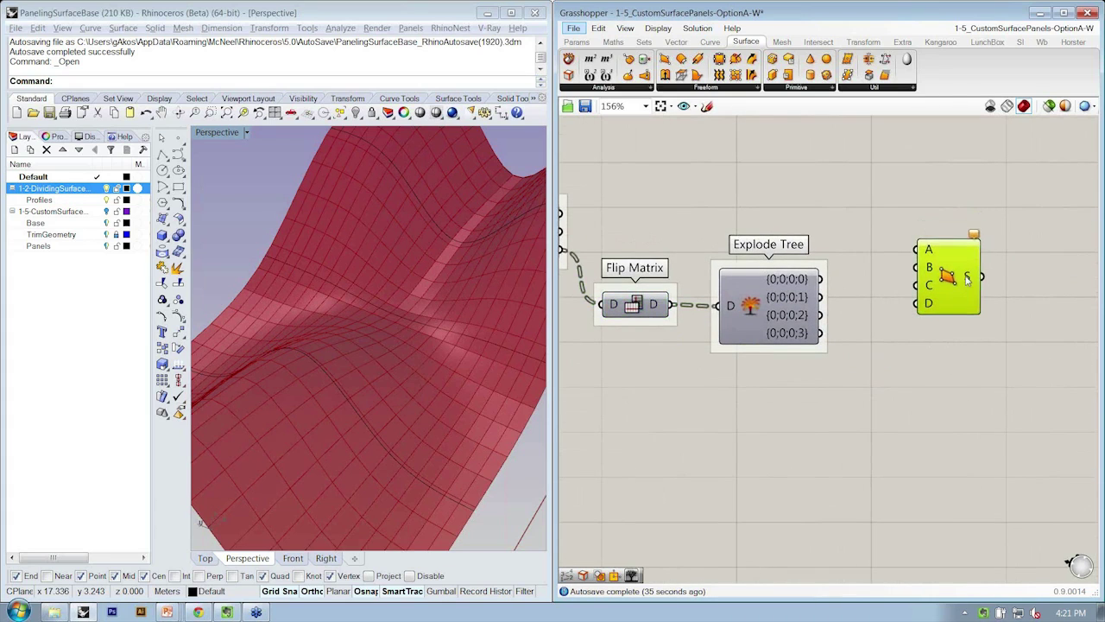
pyautogui.click(948, 298)
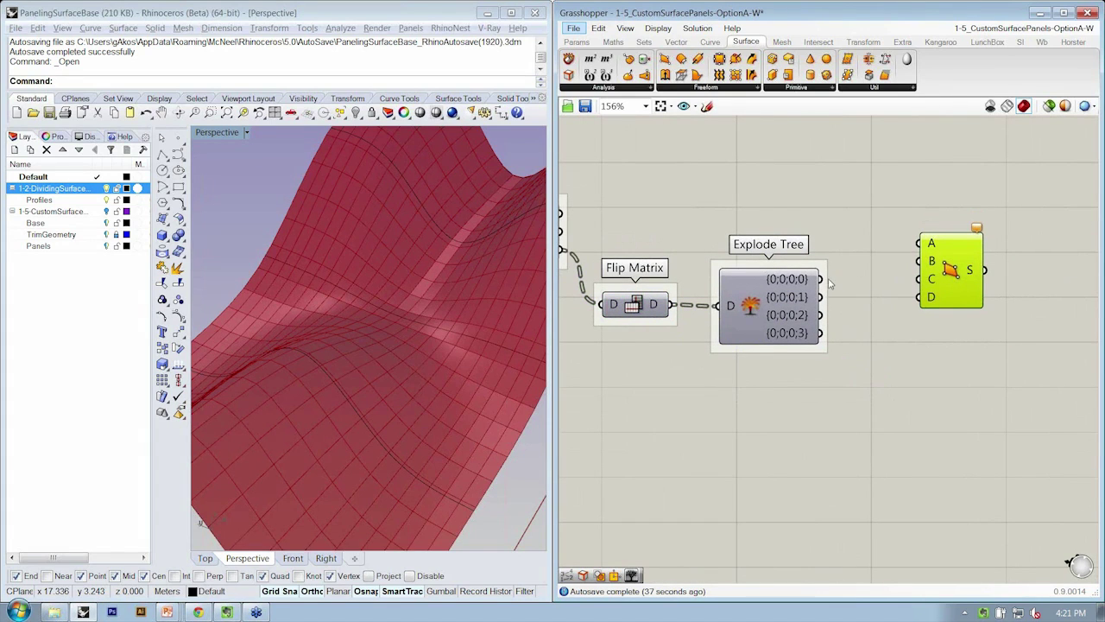
pyautogui.click(879, 246)
pyautogui.moveTo(928, 247); pyautogui.dragTo(820, 296)
pyautogui.moveTo(919, 278); pyautogui.dragTo(821, 332)
# Duplicate the 4Point Surface below the first, and feed the copy's B from {0;0;0;2} and C from {0;0;0;3}
pyautogui.moveTo(950, 269); pyautogui.dragTo(957, 393)
pyautogui.click(852, 408)
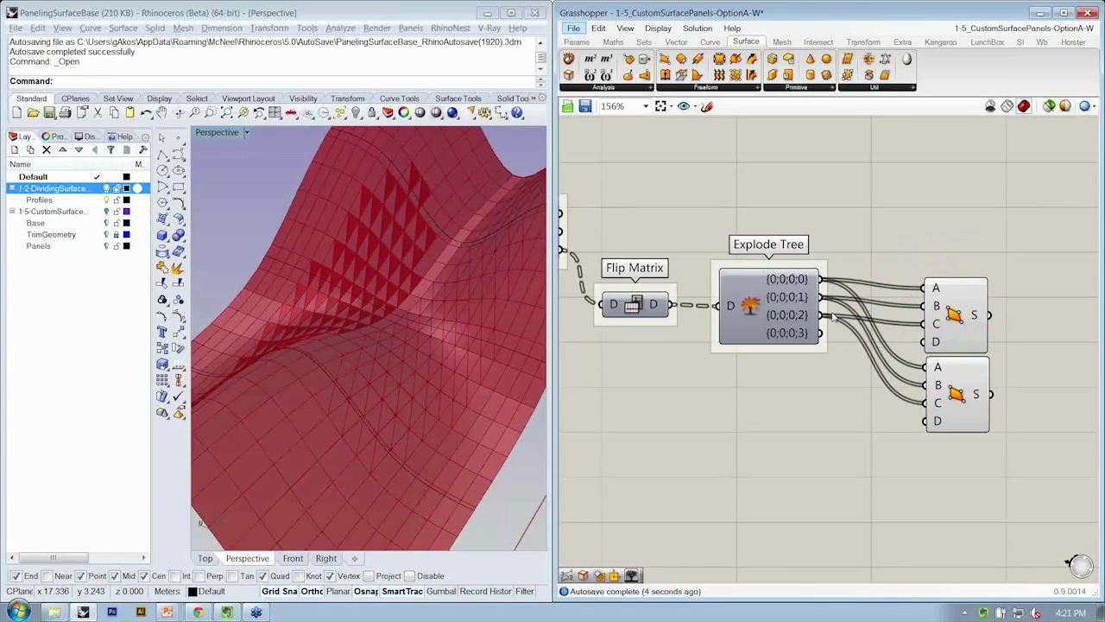
pyautogui.moveTo(823, 286); pyautogui.dragTo(928, 385)
pyautogui.moveTo(822, 315)
pyautogui.mouseDown()
pyautogui.moveTo(930, 404)
pyautogui.moveTo(821, 333)
pyautogui.mouseUp()
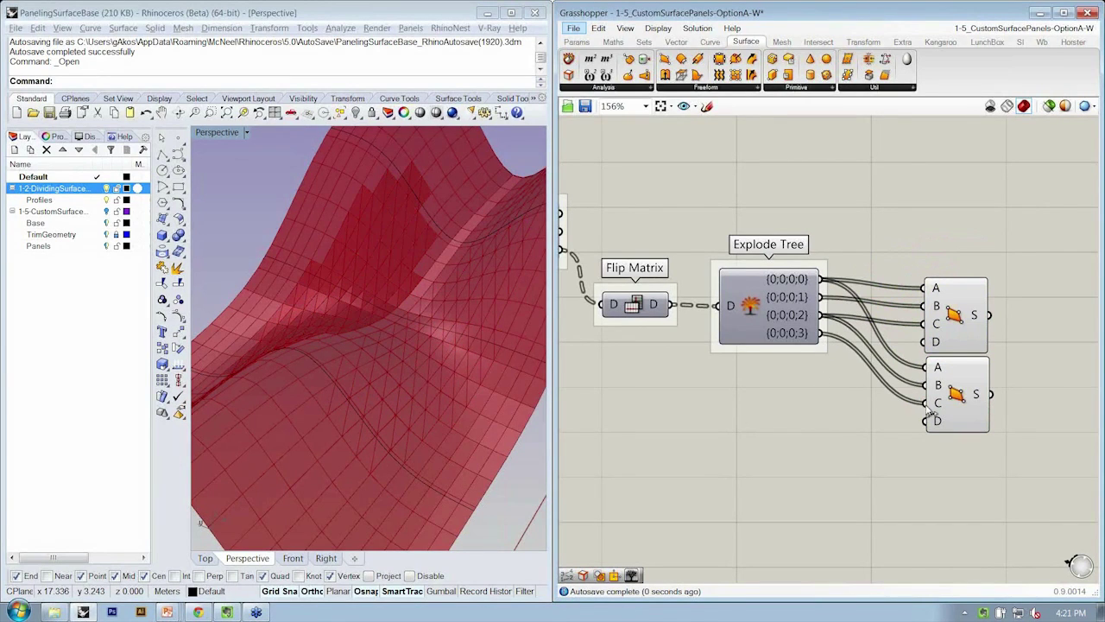
pyautogui.click(959, 392)
pyautogui.click(956, 315)
pyautogui.scroll(-4, 844, 366)
pyautogui.moveTo(846, 366); pyautogui.dragTo(962, 348, button='right')
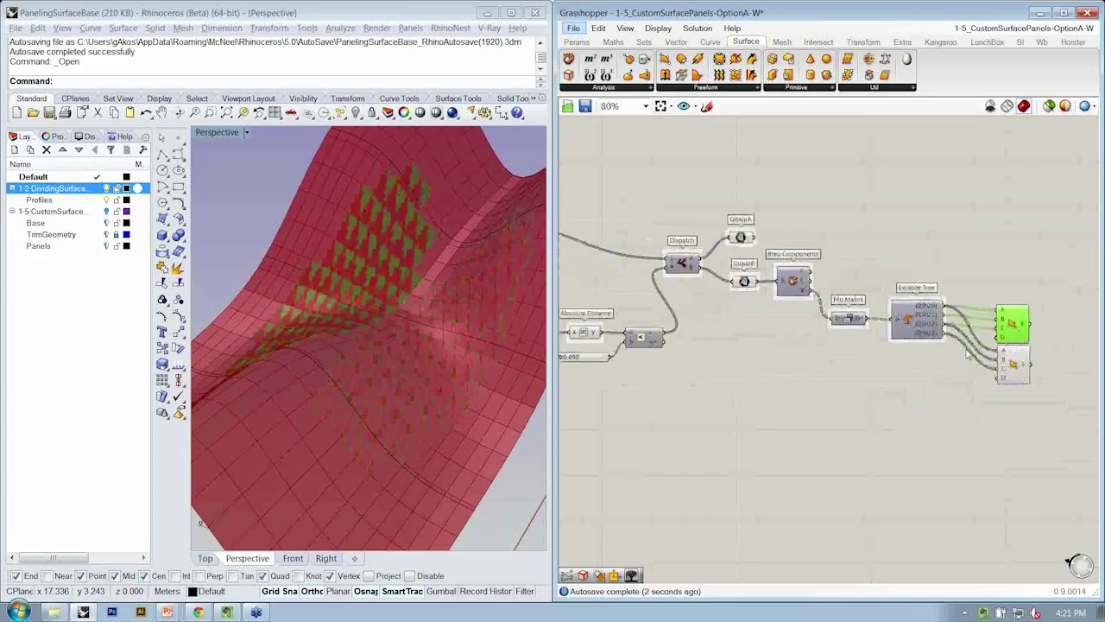
# Turn off the preview of the components upstream of the two triangular 4Point Surfaces
pyautogui.moveTo(907, 369); pyautogui.dragTo(601, 268)
pyautogui.rightClick(661, 217)
pyautogui.click(657, 199)
pyautogui.scroll(-3, 829, 287)
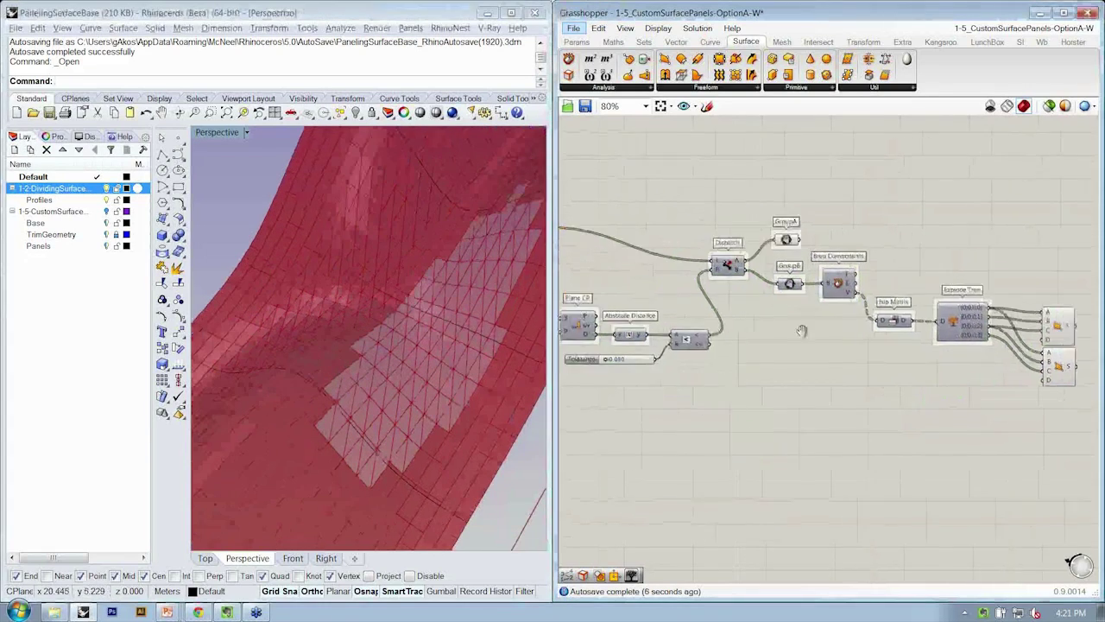
# Move the GroupA parameter slightly higher above GroupB and highlight its panels in the model
pyautogui.moveTo(794, 382); pyautogui.dragTo(618, 210)
pyautogui.moveTo(682, 197); pyautogui.dragTo(690, 205, button='right')
pyautogui.click(706, 229)
pyautogui.scroll(3, 875, 271)
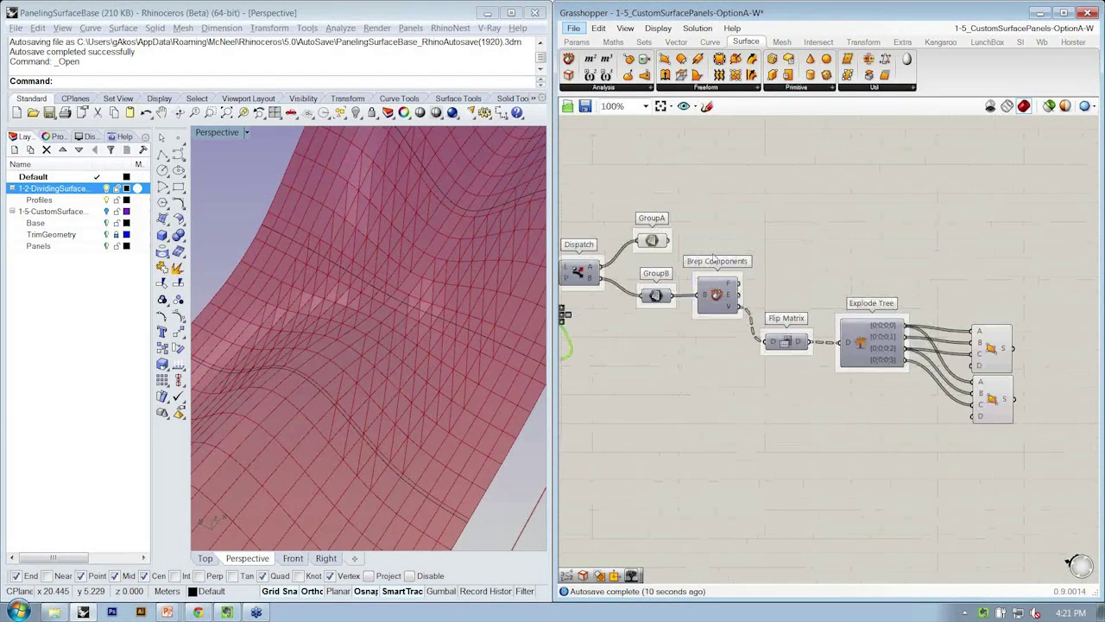
pyautogui.moveTo(656, 242); pyautogui.dragTo(680, 229)
pyautogui.click(680, 229)
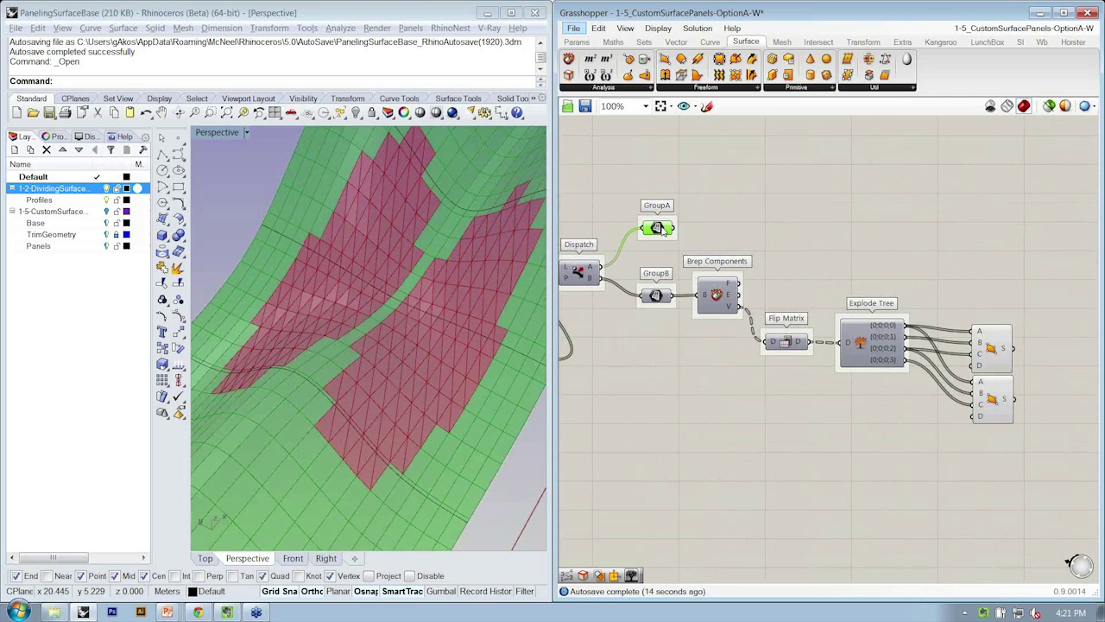
# Move the two triangular 4Point Surface components closer to Explode Tree, stacked one directly above the other
pyautogui.moveTo(990, 348); pyautogui.dragTo(984, 332)
pyautogui.moveTo(993, 399); pyautogui.dragTo(985, 389)
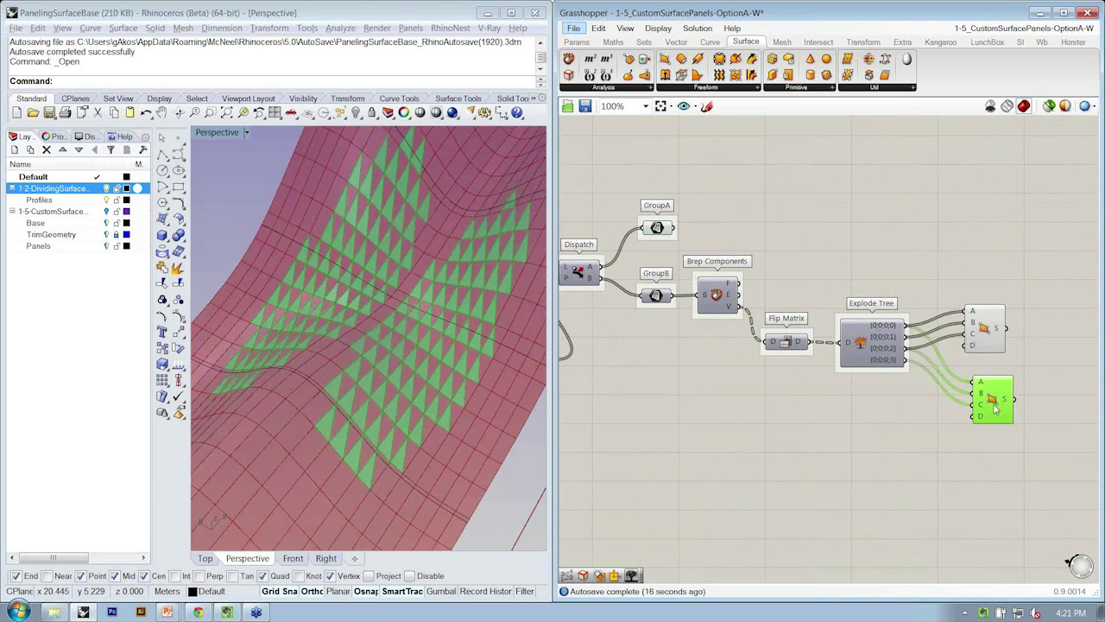
pyautogui.moveTo(1017, 421); pyautogui.dragTo(947, 316)
pyautogui.click(1017, 309)
pyautogui.click(957, 372)
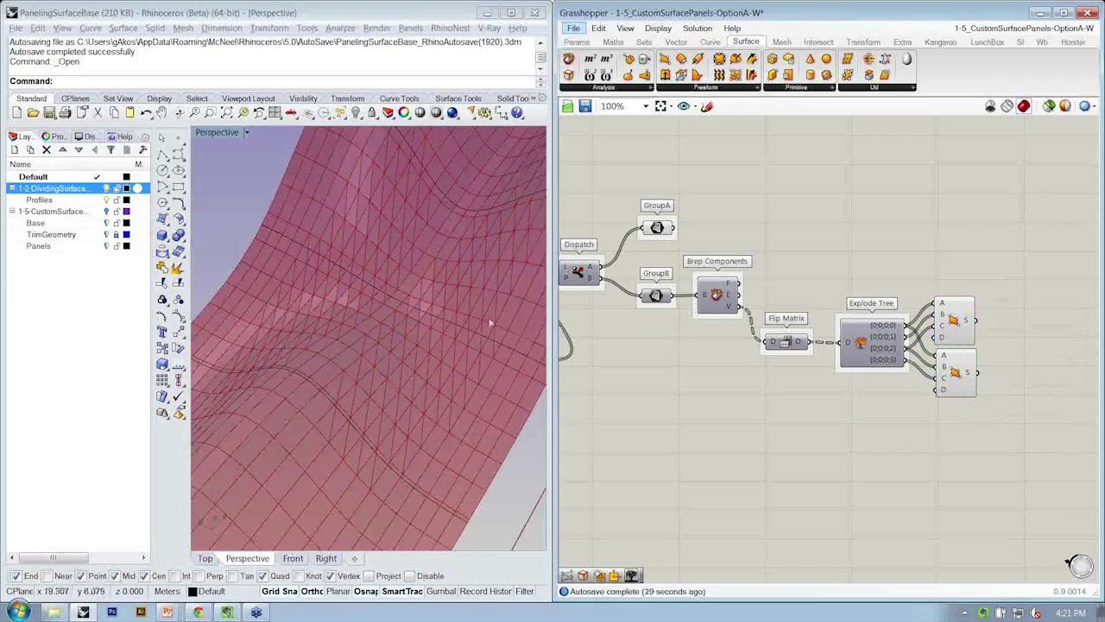
# Examine the triangulated GroupB panels on the surface from several angles, highlighting the upper 4Point Surface's triangles
pyautogui.moveTo(486, 321); pyautogui.dragTo(394, 353, button='right')
pyautogui.scroll(-5, 358, 394)
pyautogui.moveTo(358, 395)
pyautogui.mouseDown(button='right')
pyautogui.moveTo(387, 326)
pyautogui.moveTo(343, 364)
pyautogui.moveTo(369, 380)
pyautogui.moveTo(428, 382)
pyautogui.mouseUp(button='right')
pyautogui.scroll(5, 369, 381)
pyautogui.click(955, 328)
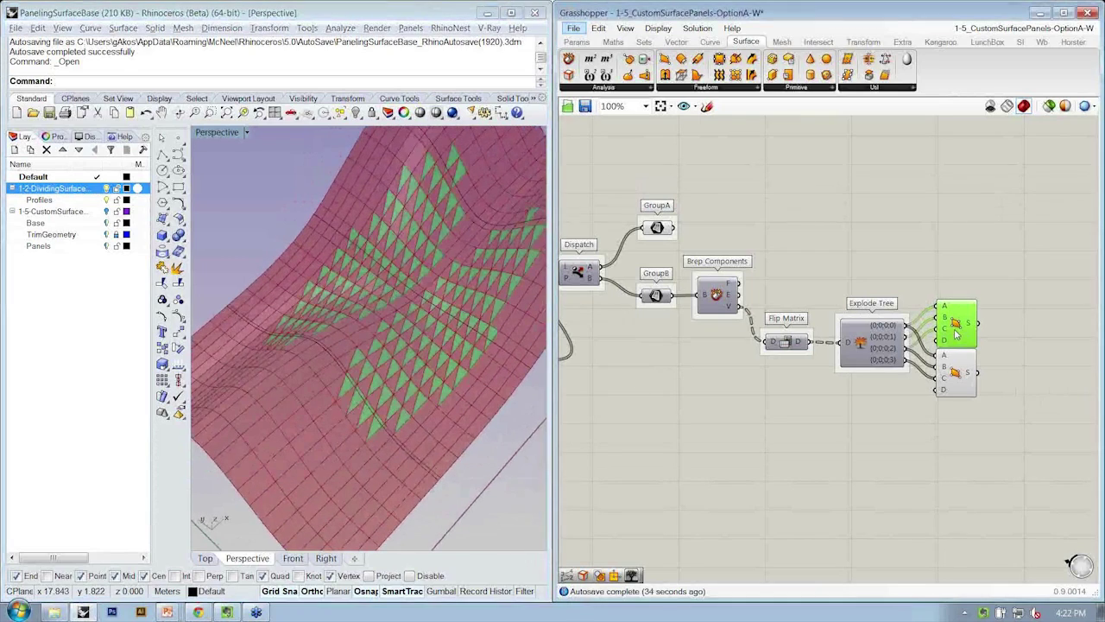
pyautogui.moveTo(354, 346); pyautogui.dragTo(393, 320, button='right')
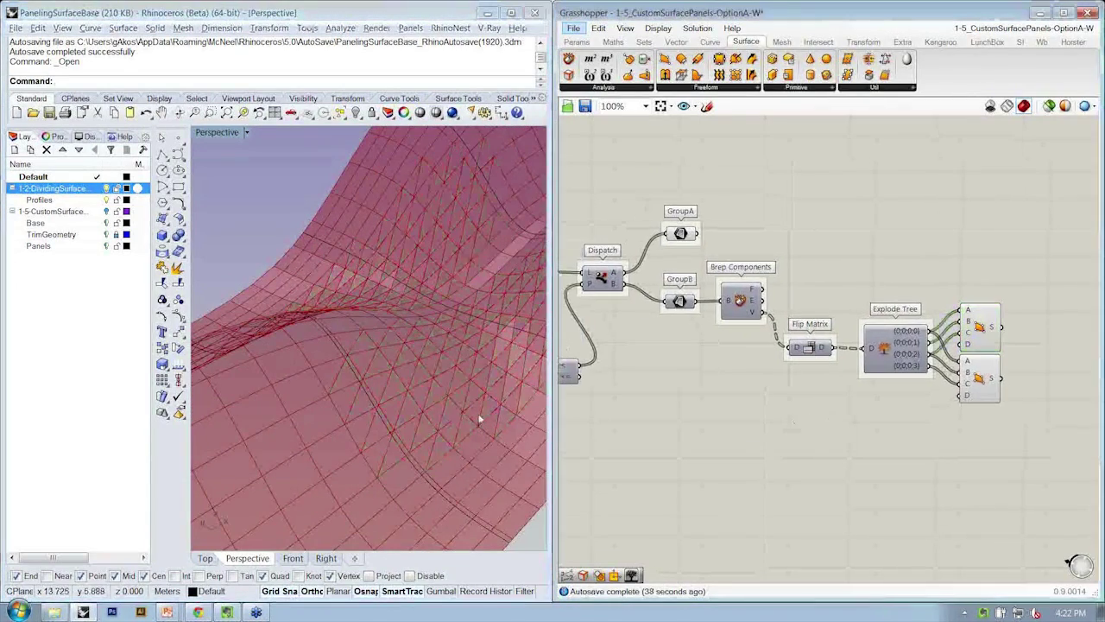
pyautogui.scroll(-5, 483, 419)
pyautogui.keyDown('shift'); pyautogui.moveTo(492, 414); pyautogui.dragTo(450, 412, button='right'); pyautogui.keyUp('shift')
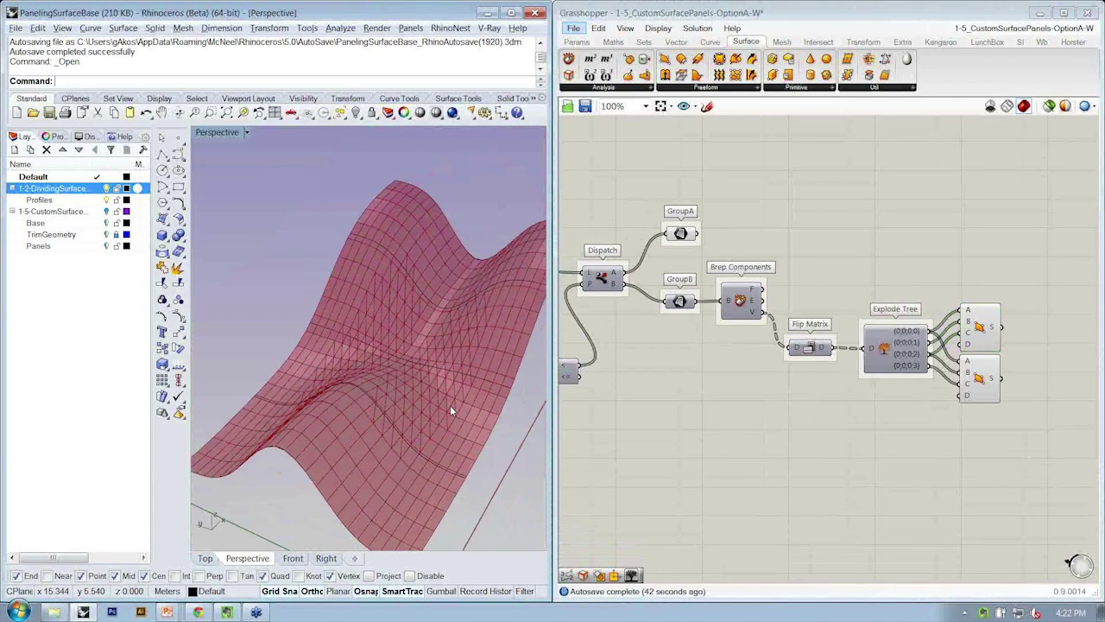